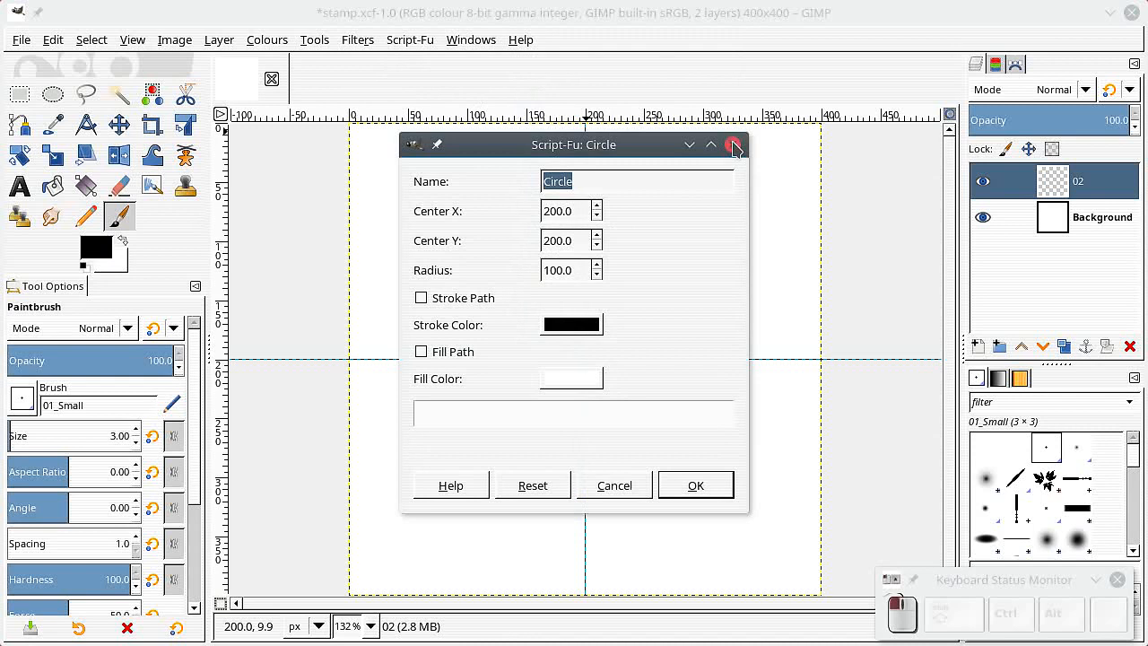
Step: Open the Paths list and make all four circle paths visible on the canvas
left_click(1015, 63)
left_click(983, 222)
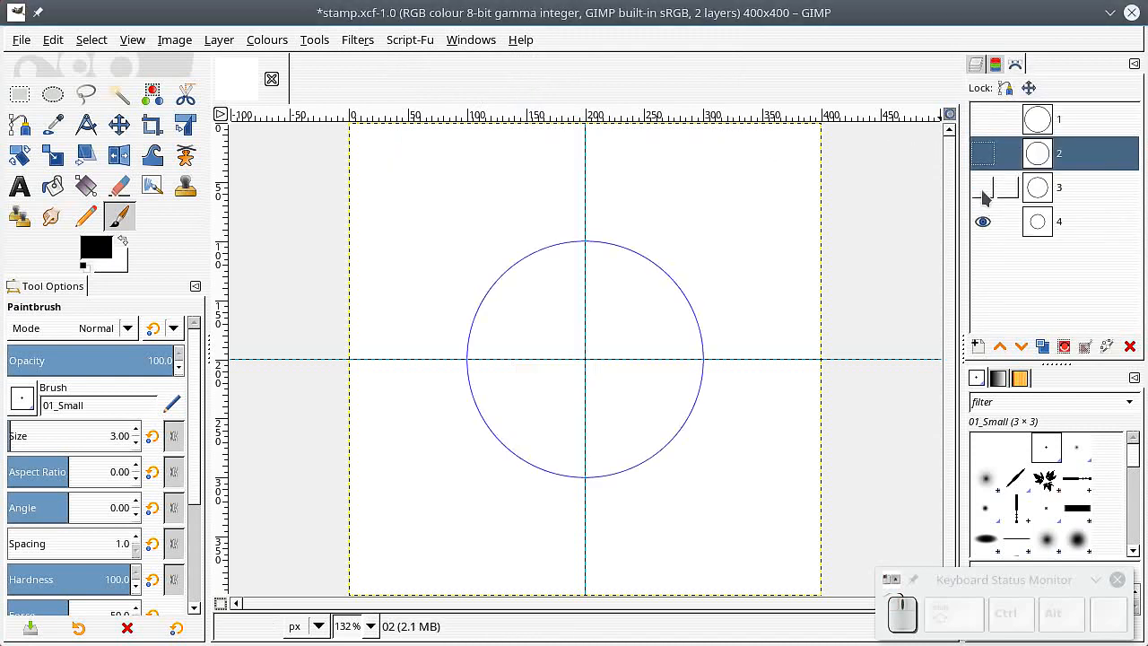
left_click(983, 188)
left_click(983, 119)
left_click(983, 153)
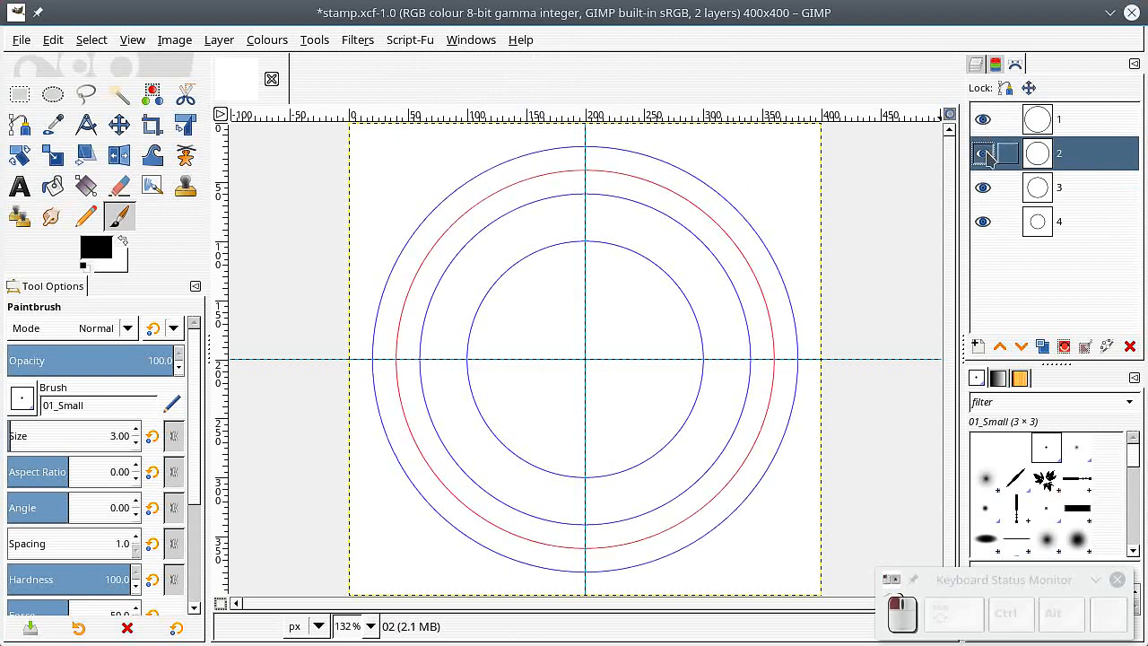
Step: Hide paths 1, 3 and 4 so only path 2 stays visible
left_click(983, 119)
left_click(983, 187)
left_click(983, 222)
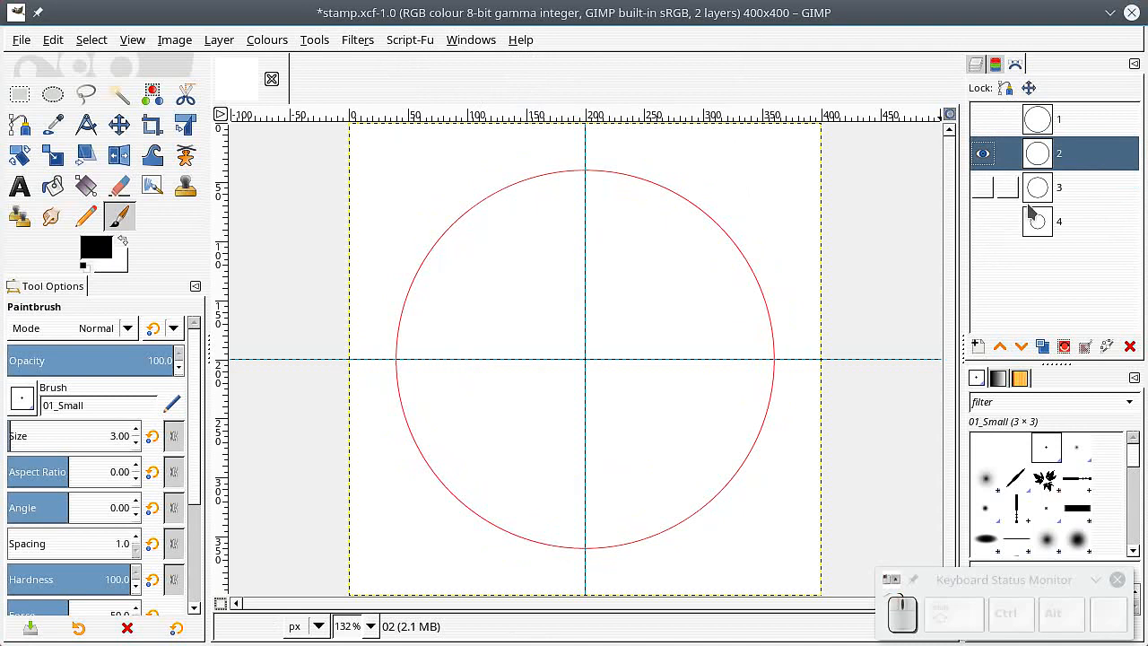
left_click(54, 41)
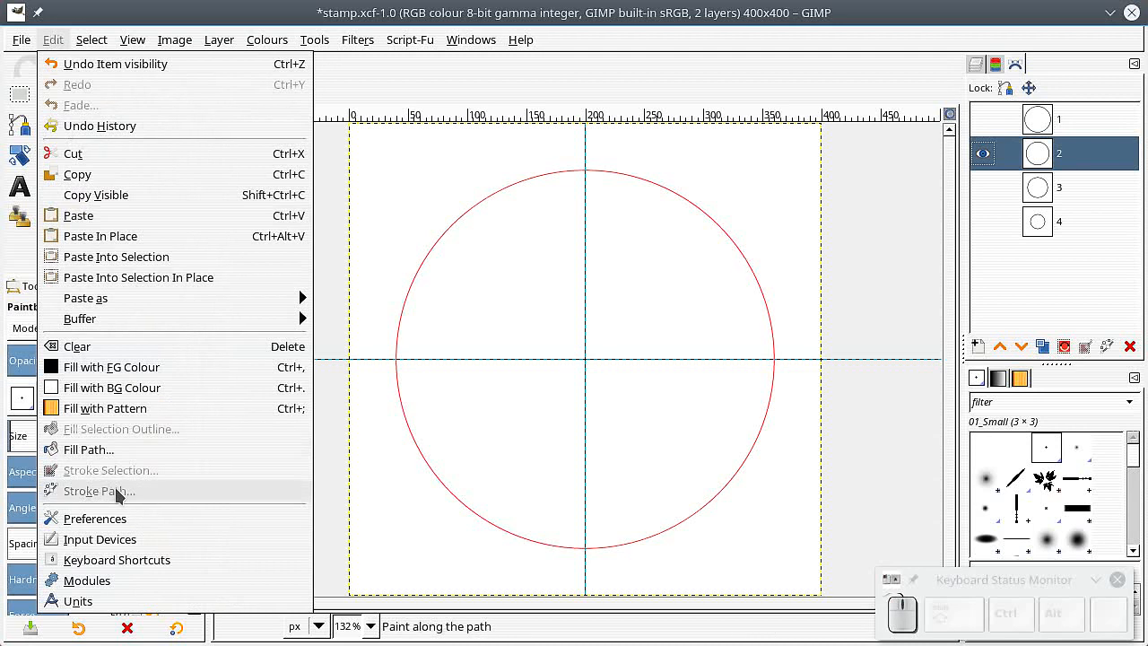
left_click(79, 493)
left_click(466, 378)
mouse_move(475, 378)
left_mouse_down()
mouse_move(365, 191)
mouse_move(378, 201)
left_mouse_up()
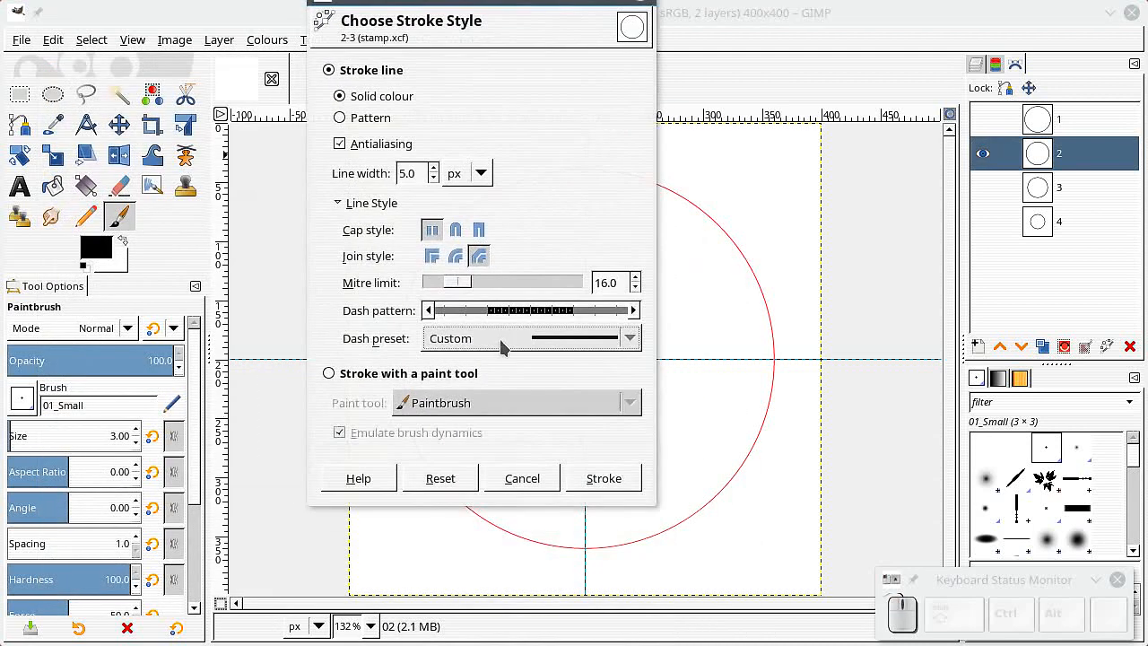
left_click(502, 346)
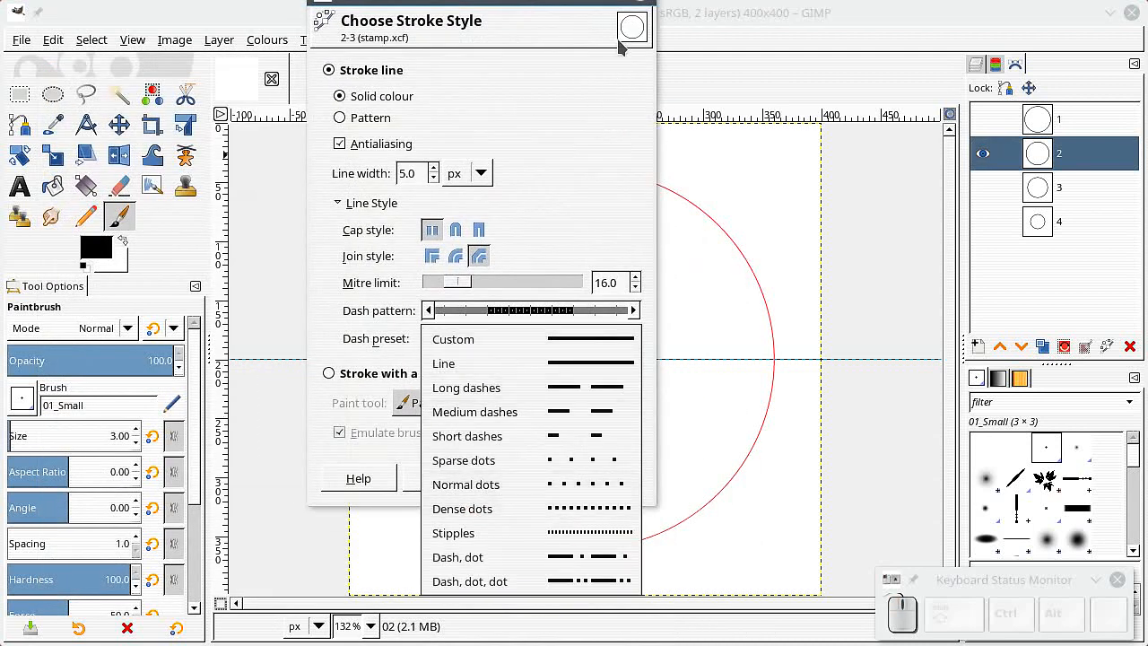
left_click(645, 5)
left_click(644, 4)
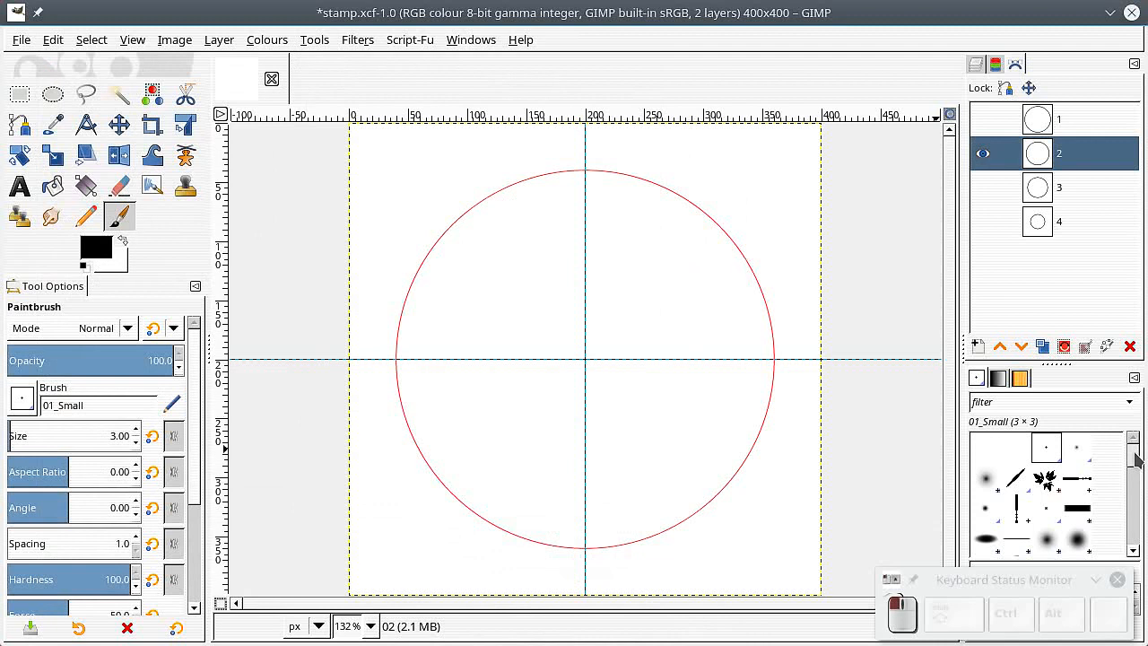
Step: Pick the 2. Hardness 100 brush and set the brush size to 7
left_click_drag(1137, 459, 1140, 477)
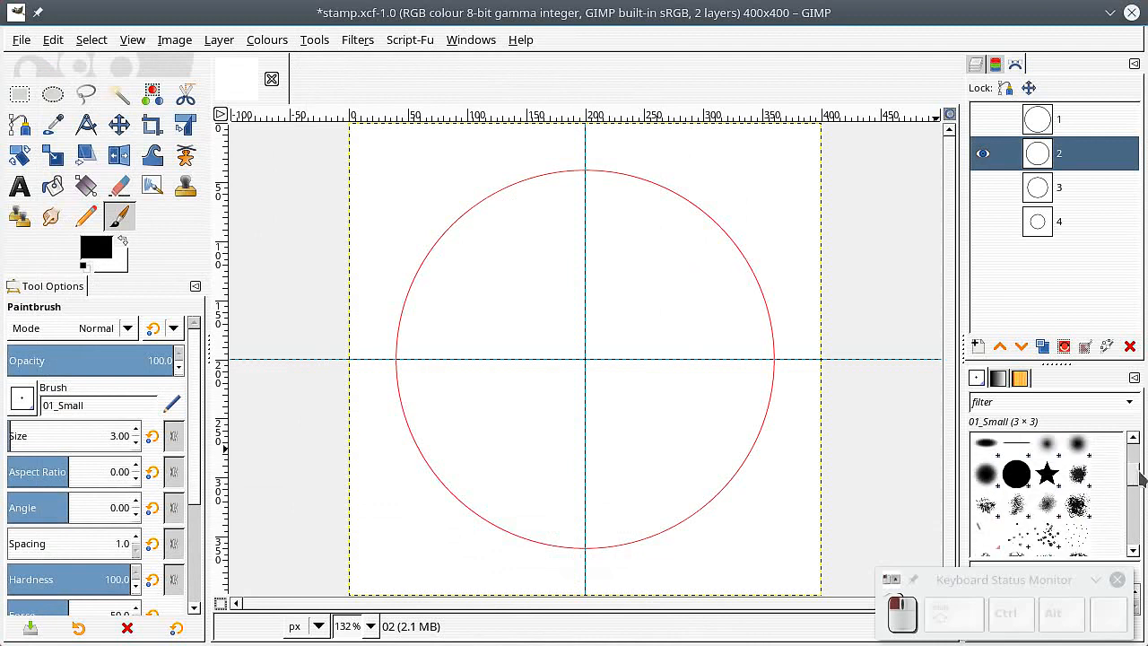
left_click(1016, 473)
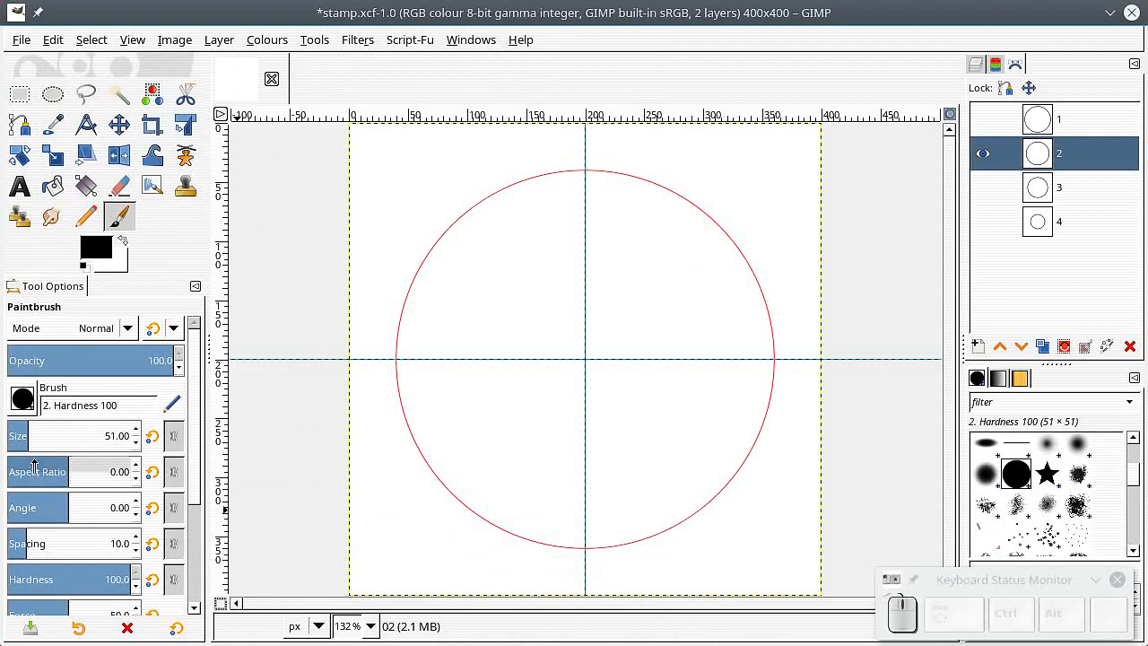
left_click_drag(27, 431, 5, 438)
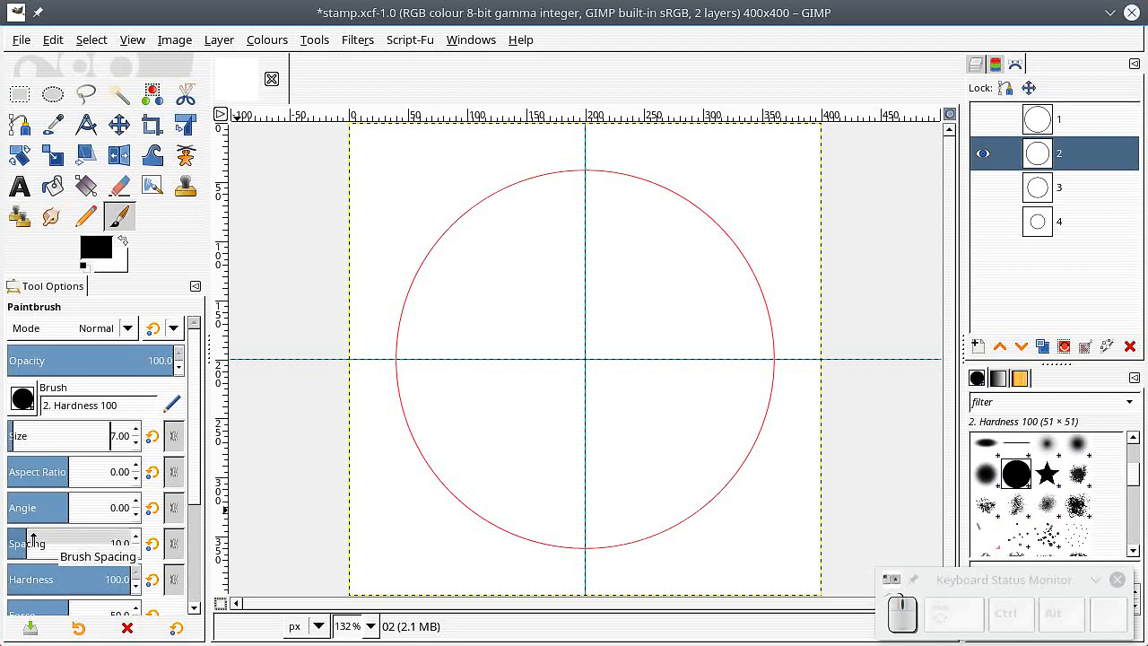
Step: Set the brush spacing to 314.1
left_click_drag(35, 539, 125, 543)
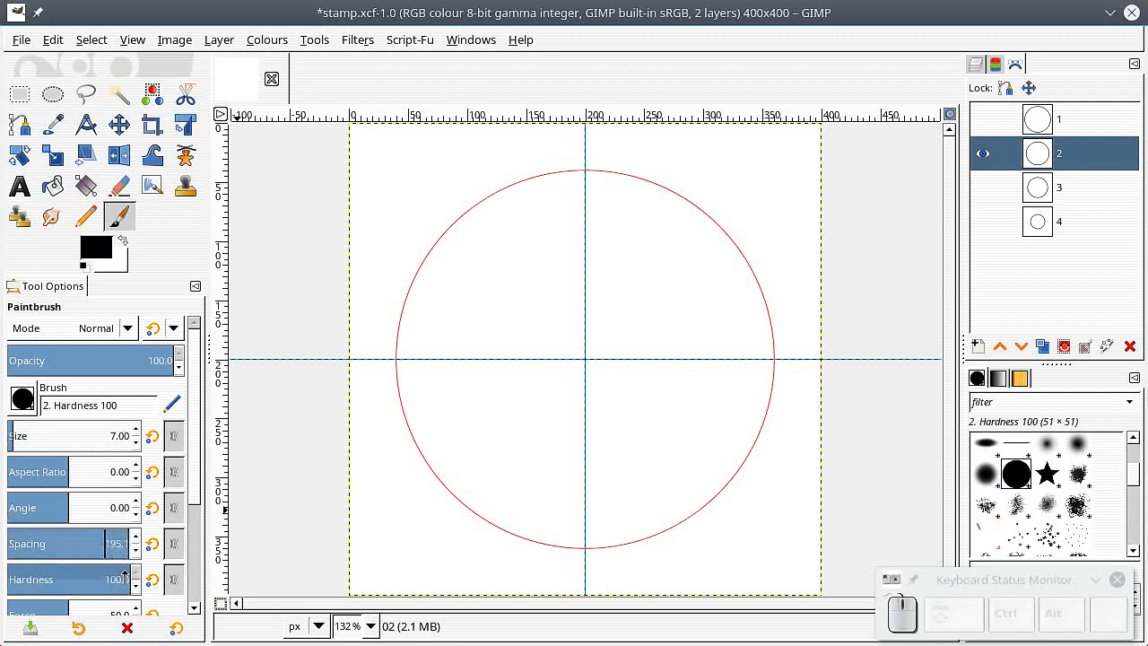
key("Delete")
type("314")
Step: Stroke path 2 with the Paintbrush, with Emulate brush dynamics turned off
left_click(52, 39)
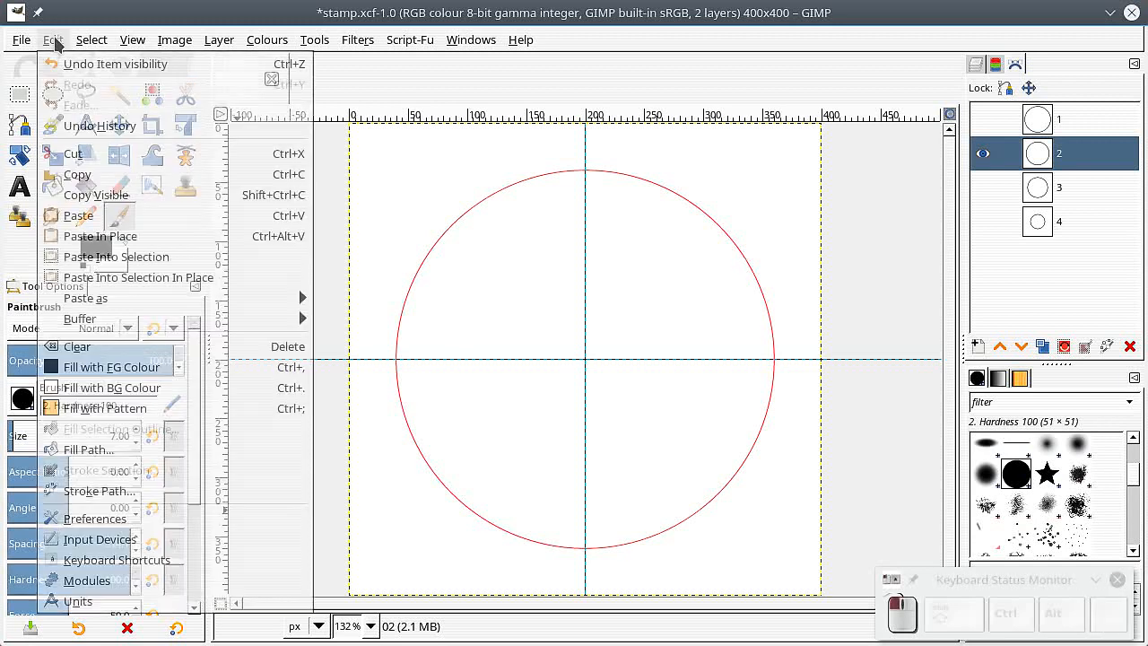
left_click(86, 490)
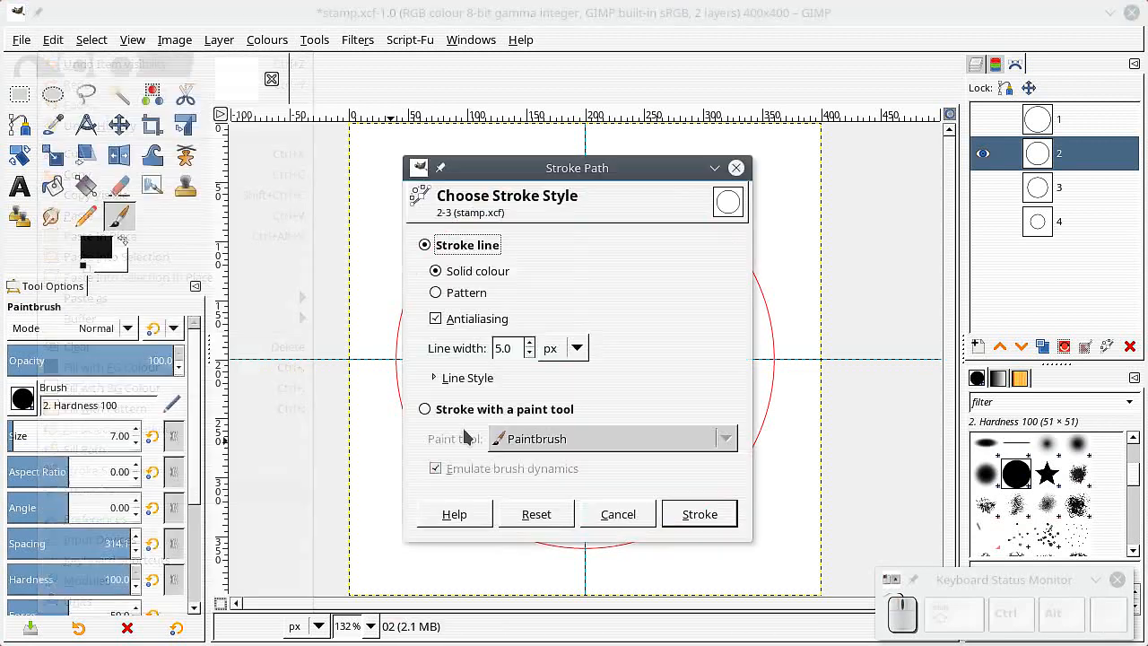
left_click(424, 409)
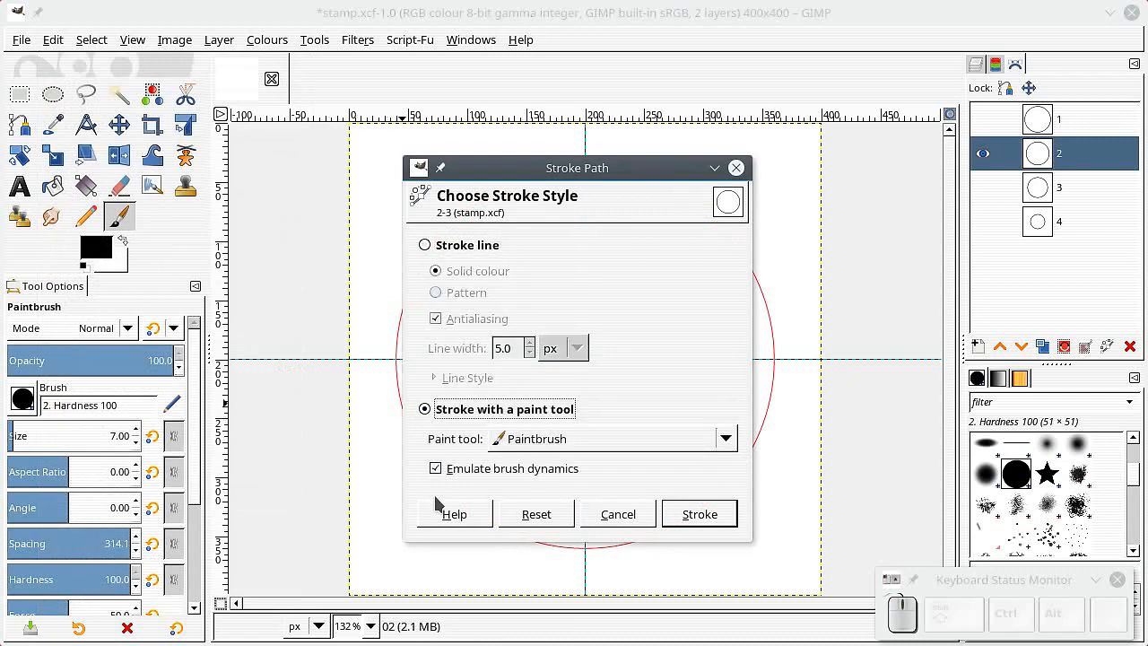
left_click(436, 469)
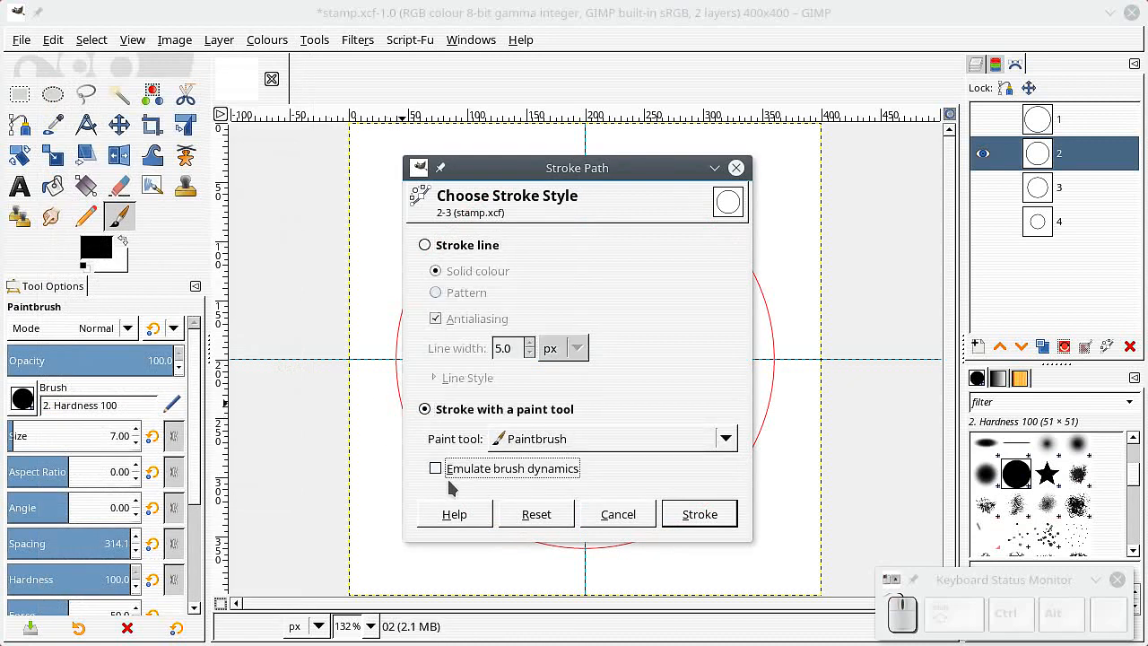
left_click(690, 513)
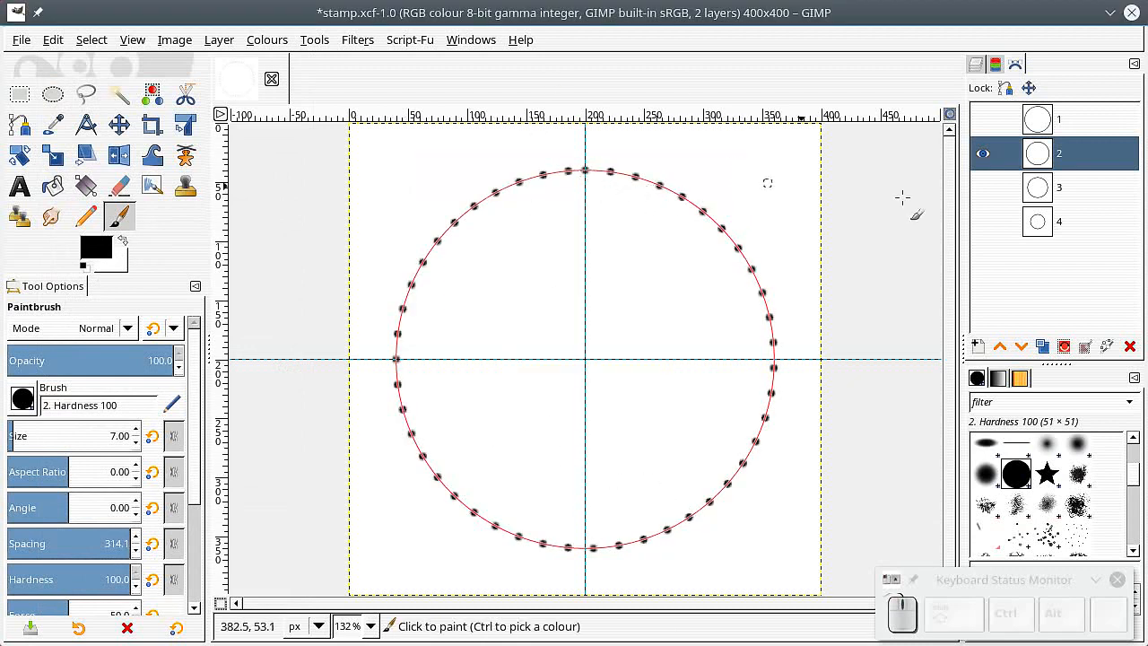
Step: Hide path 2, show path 1 and make path 1 the active path
left_click(984, 154)
left_click(984, 119)
left_click(1035, 121)
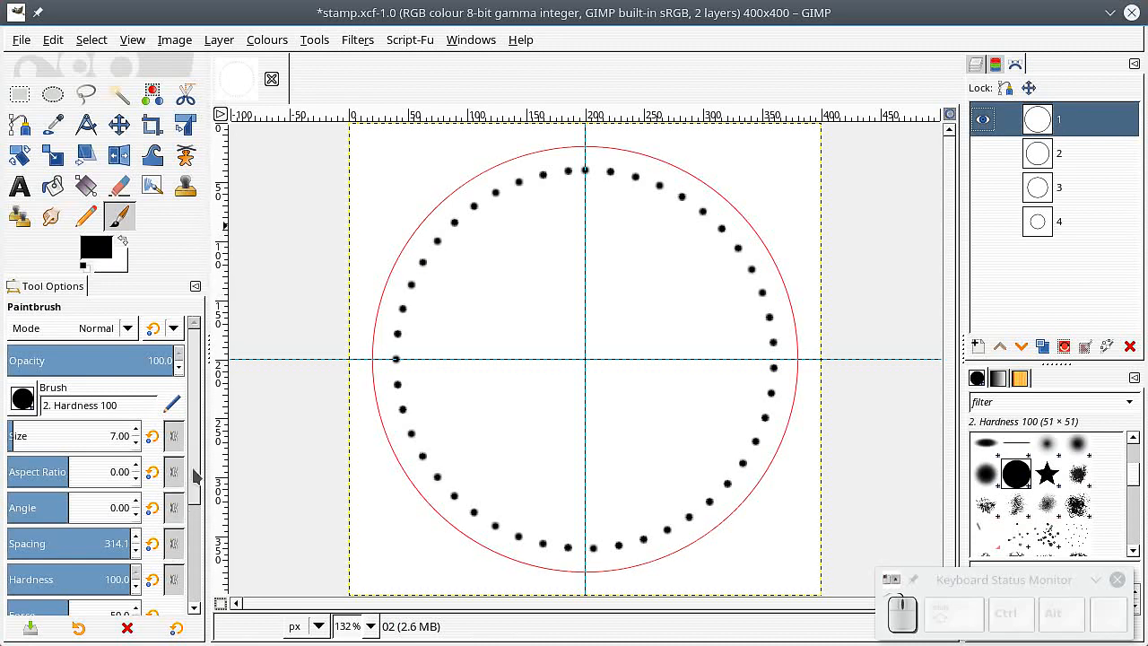
Step: Set the brush spacing to 1.5
left_click(108, 542)
type("1")
key("Return")
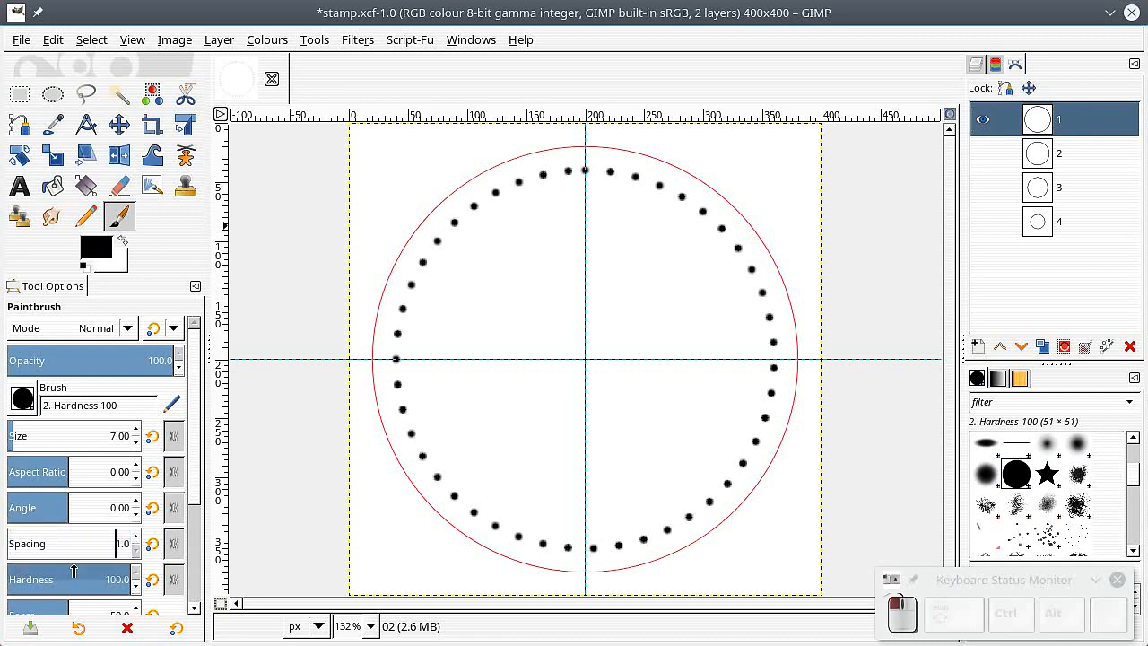
left_click(135, 539)
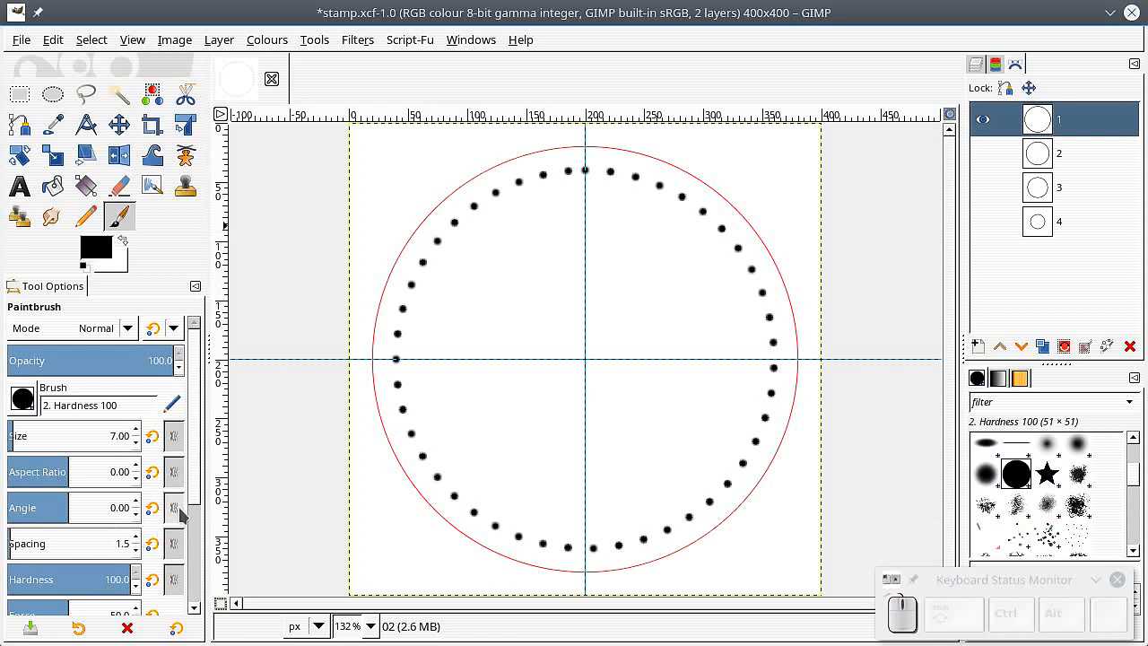
Step: Set the paint dynamics to local
scroll(196, 489, "down", 3)
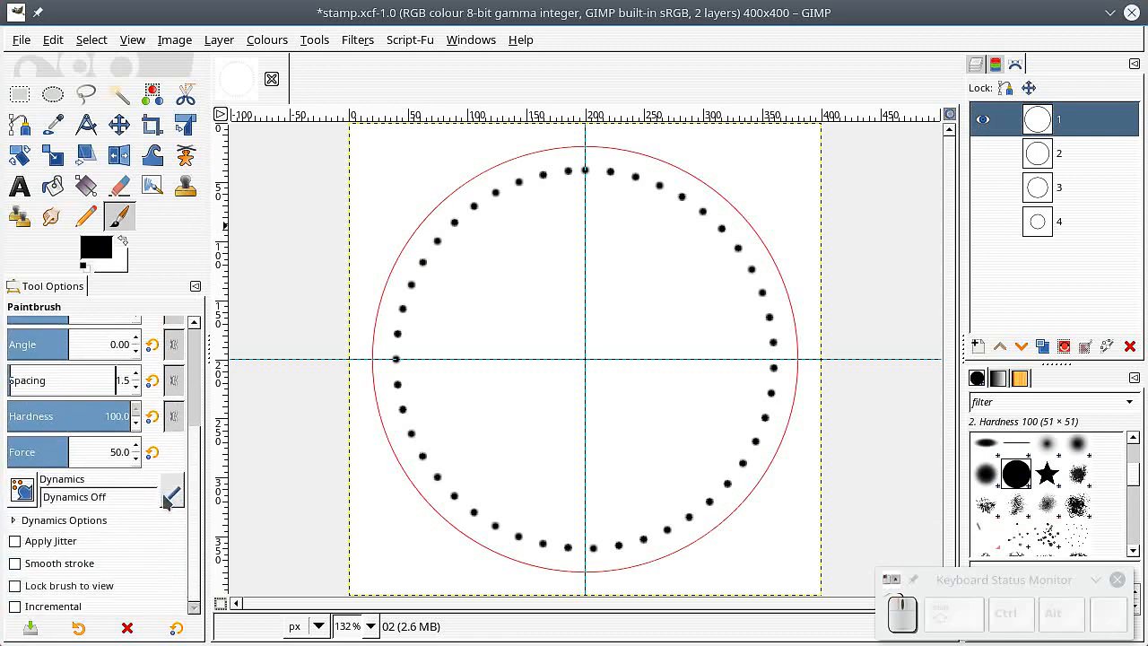
left_click(23, 488)
left_click(27, 531)
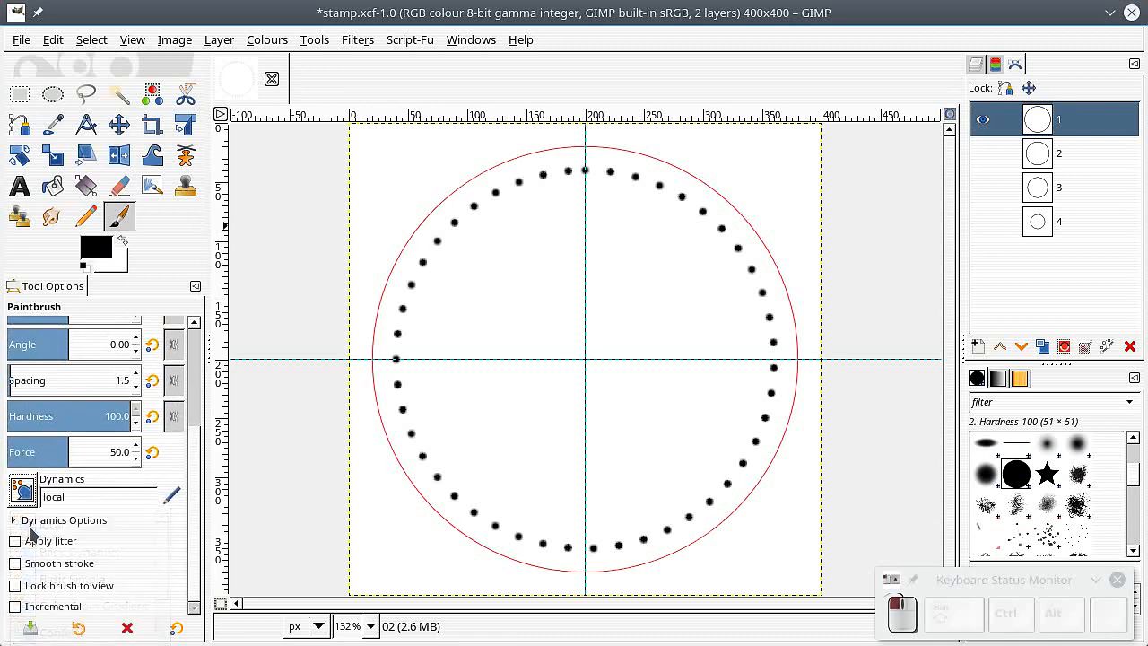
Step: Edit the local dynamics so Spacing is mapped to Random, then close the dynamics editor
left_click(178, 502)
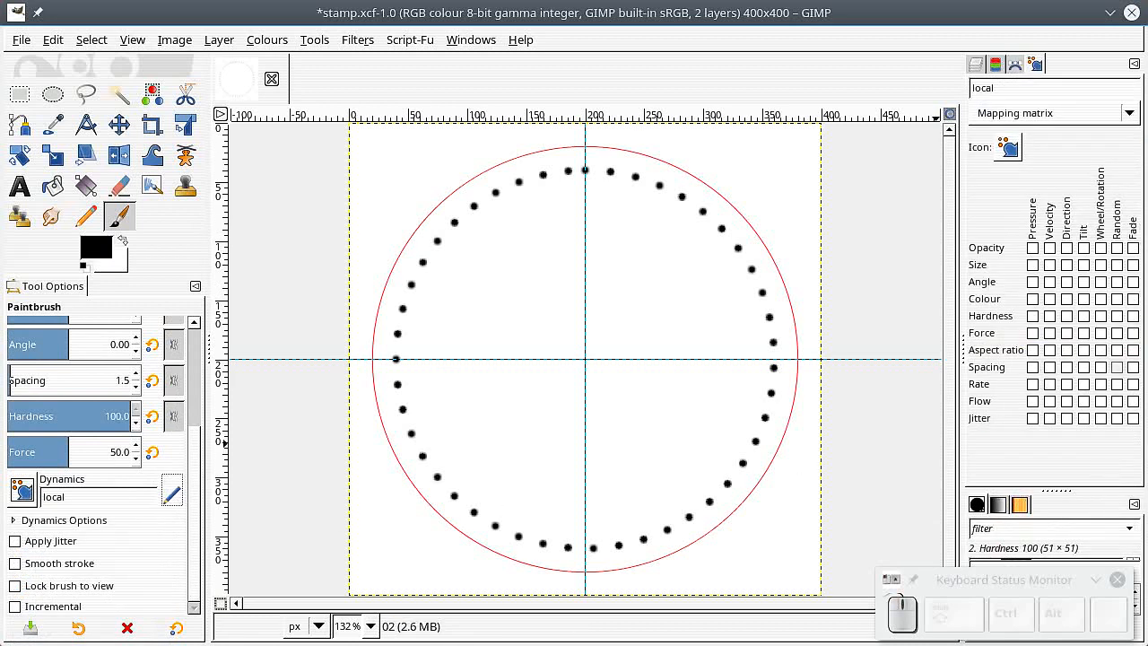
left_click(1117, 368)
left_click(1118, 368)
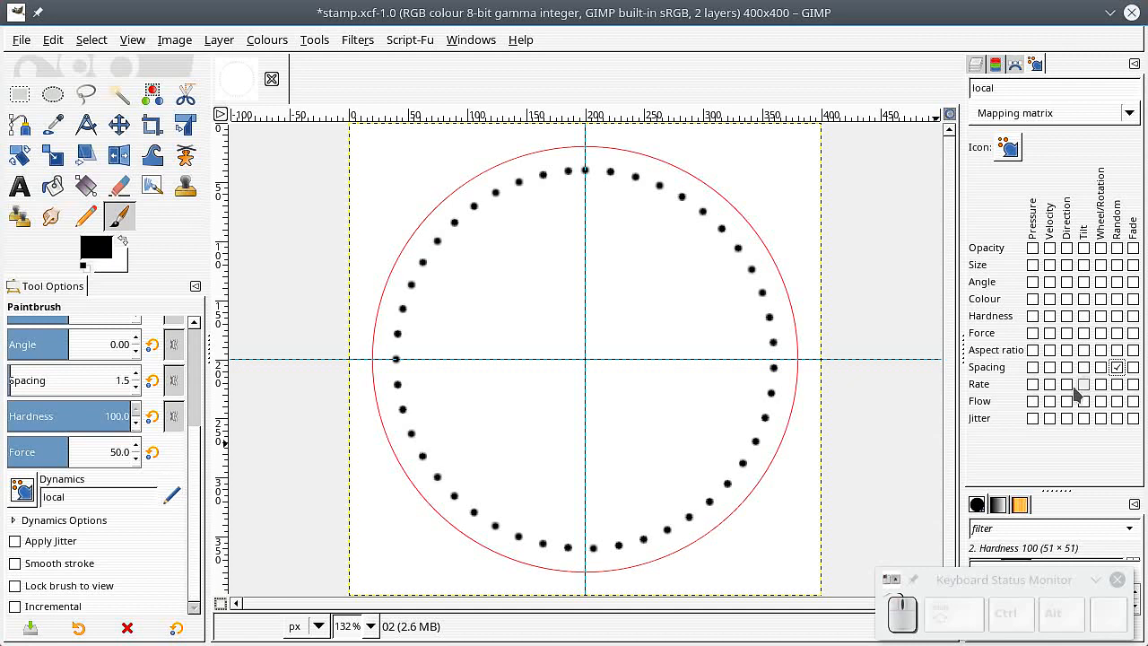
left_click(1135, 64)
Step: Stroke path 1 with the Paintbrush, with Emulate brush dynamics turned on
left_click(1002, 117)
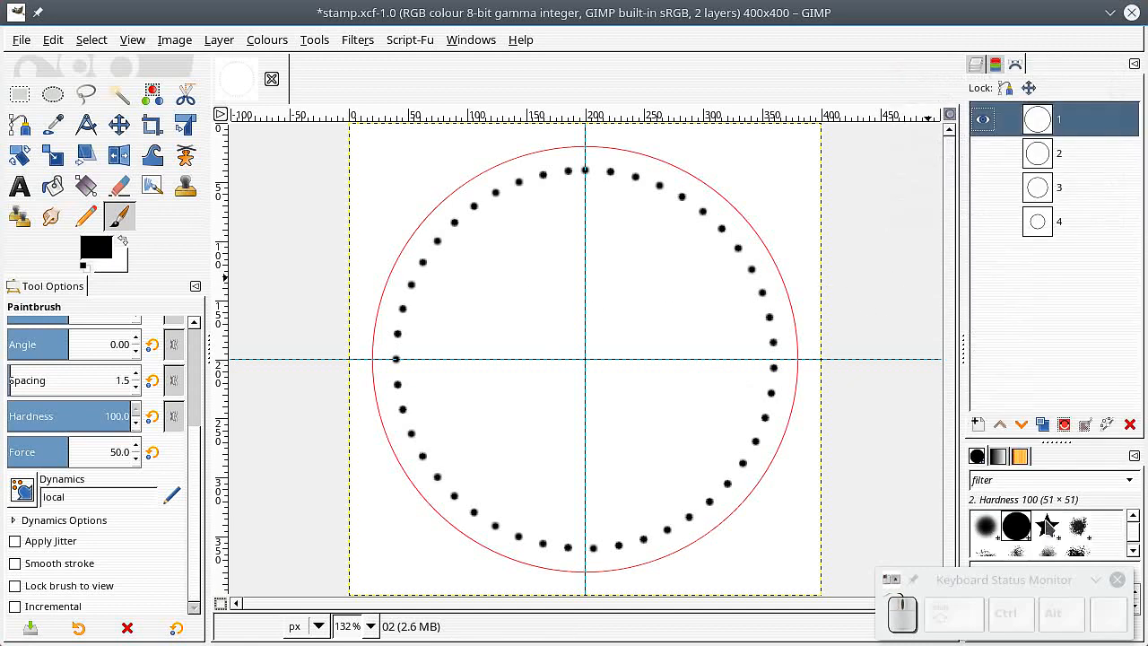
left_click_drag(1056, 442, 1062, 338)
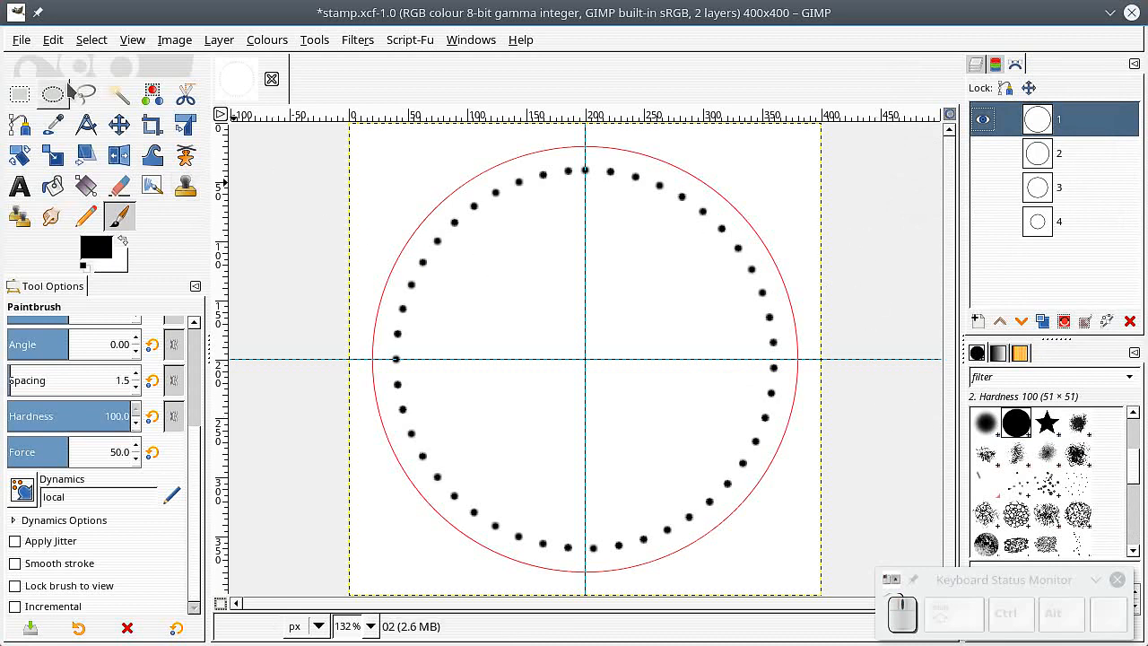
left_click(61, 49)
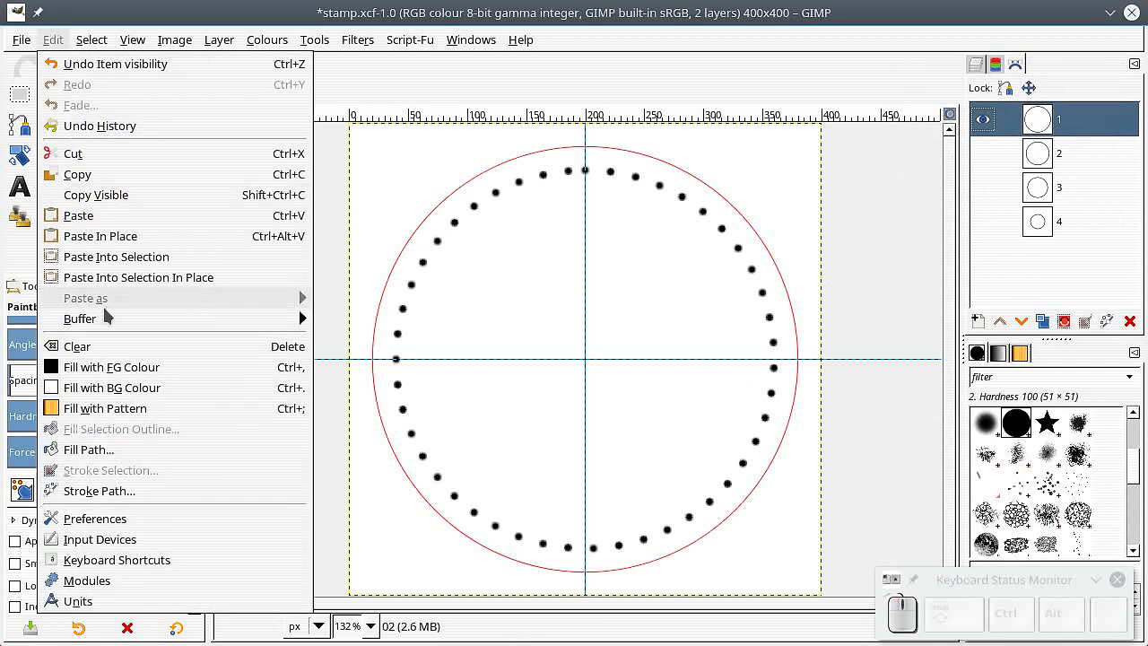
left_click(126, 492)
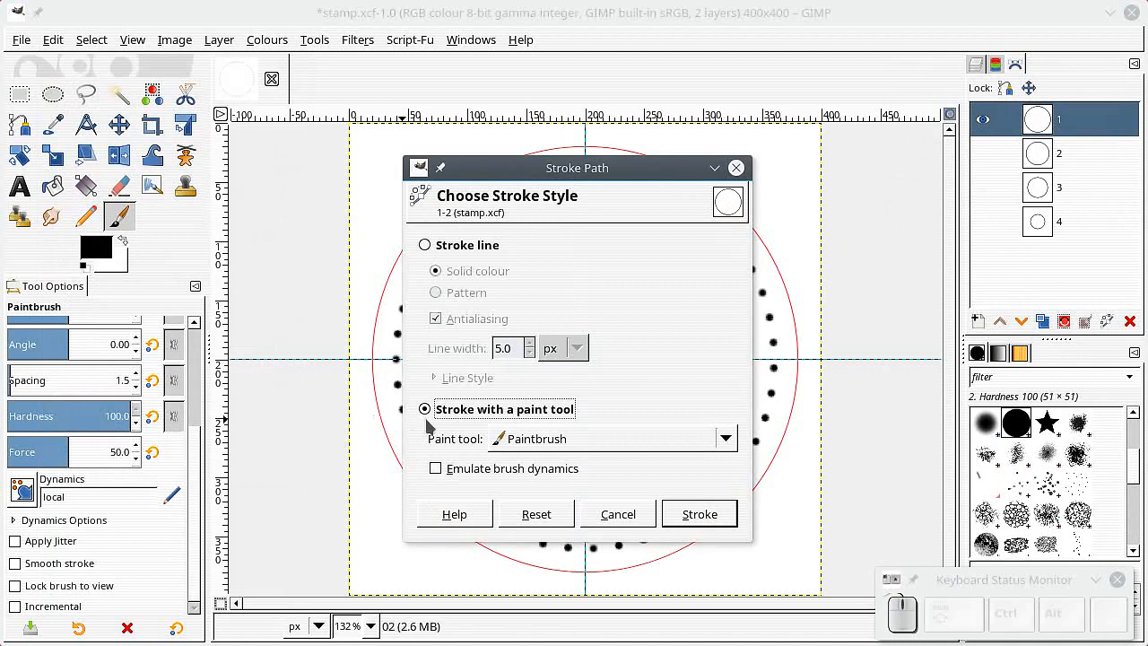
left_click(435, 469)
mouse_move(634, 184)
left_mouse_down()
mouse_move(292, 175)
mouse_move(256, 158)
left_mouse_up()
left_click(318, 490)
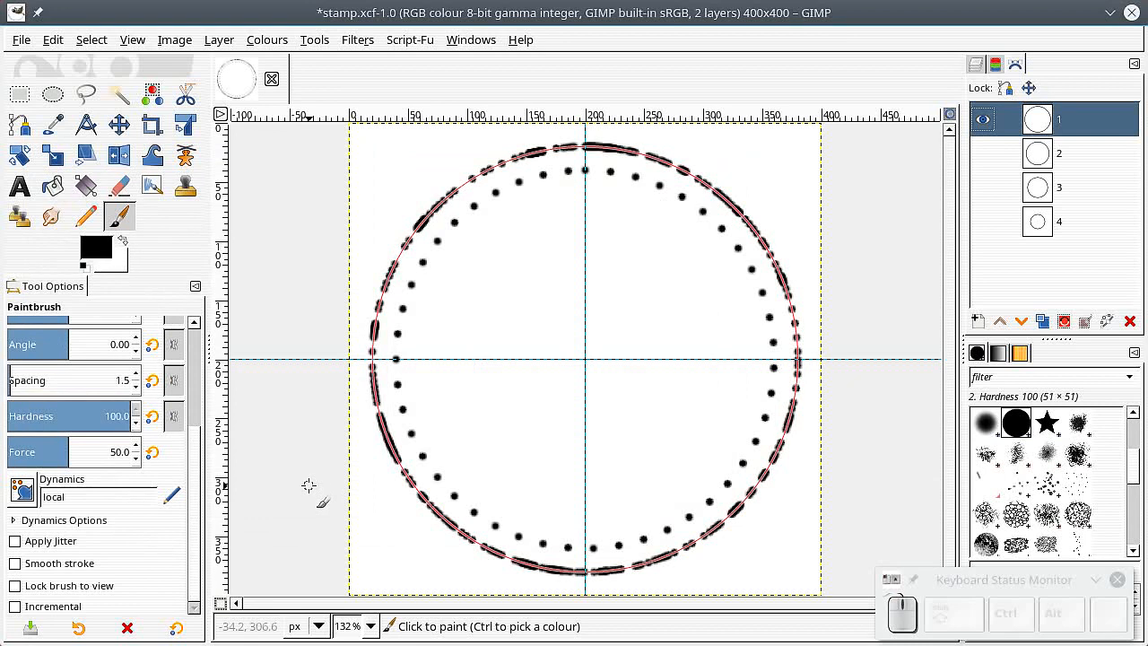
Step: Make path 3 the only visible path and the active one
left_click(1041, 169)
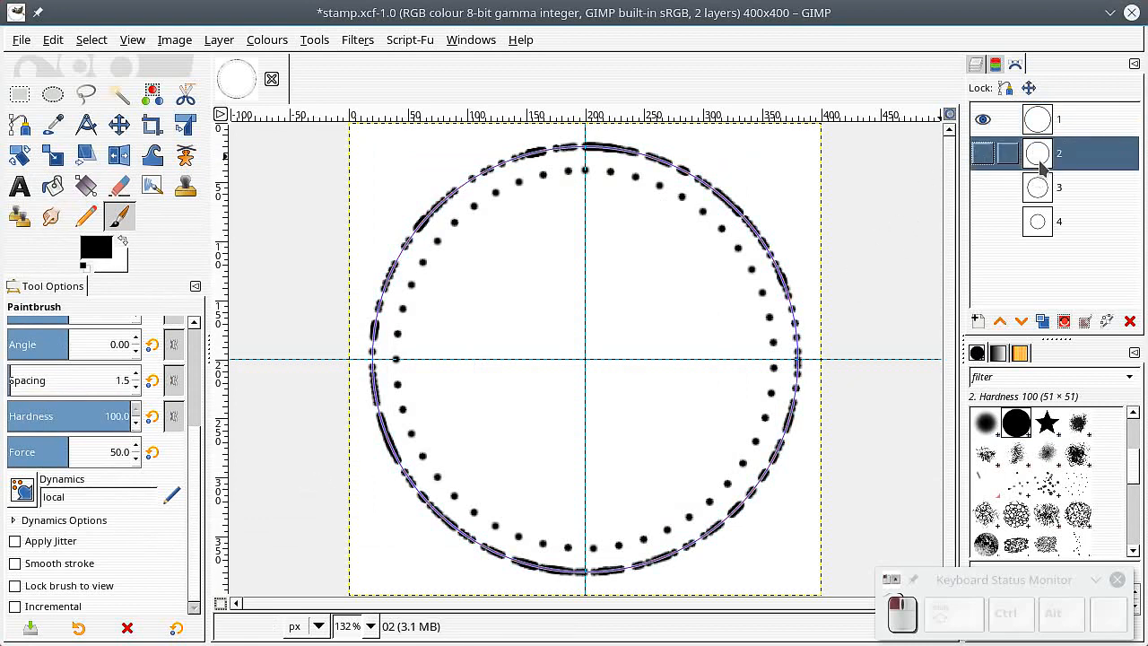
left_click(984, 187)
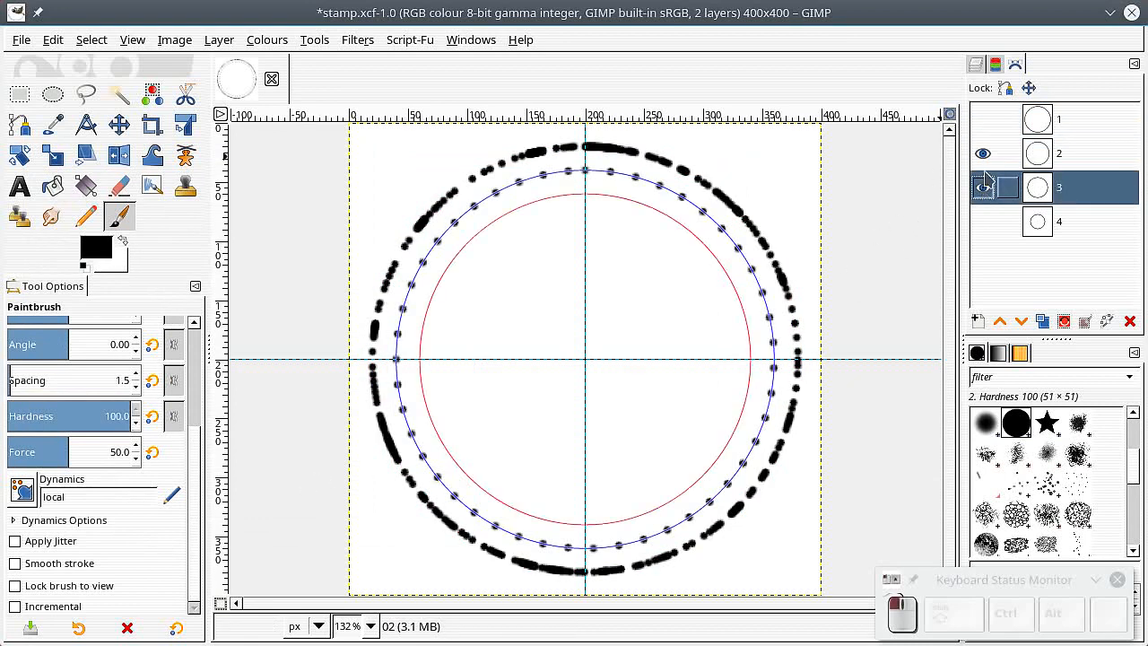
left_click(984, 153)
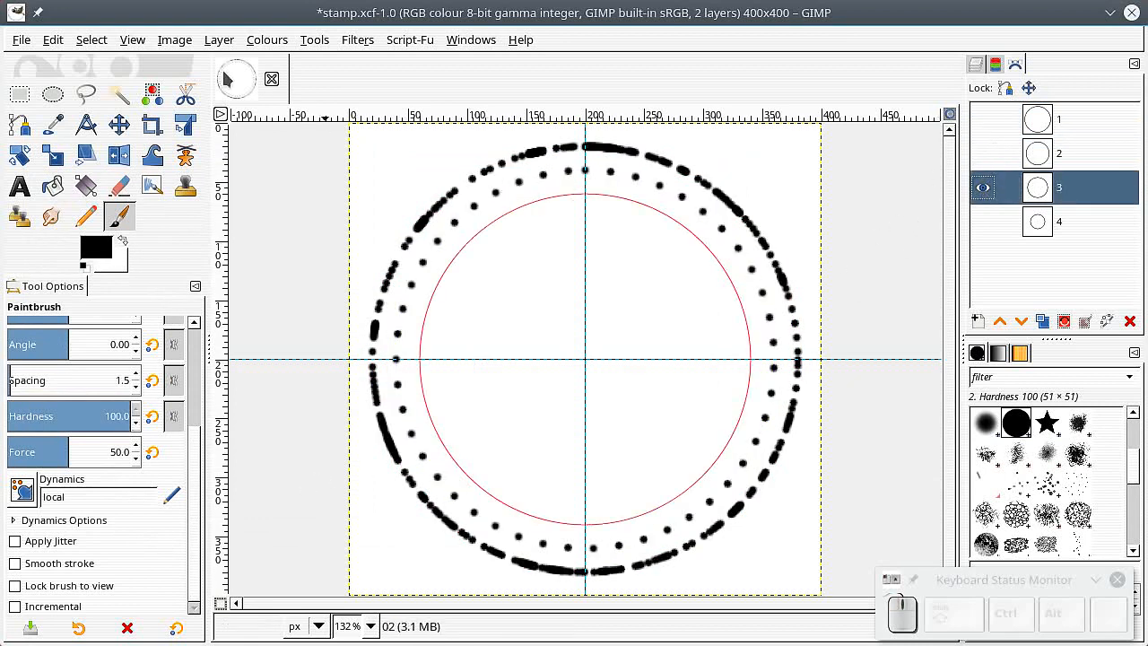
Step: Stroke path 3 with the Paintbrush using emulated brush dynamics
left_click(53, 39)
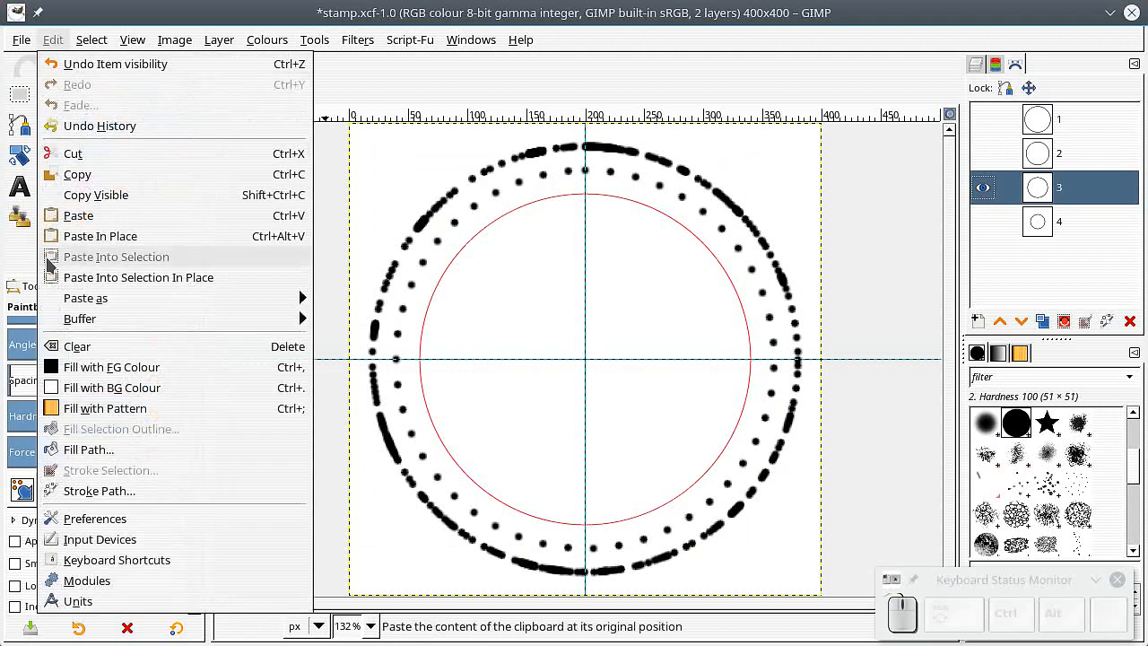
left_click(273, 489)
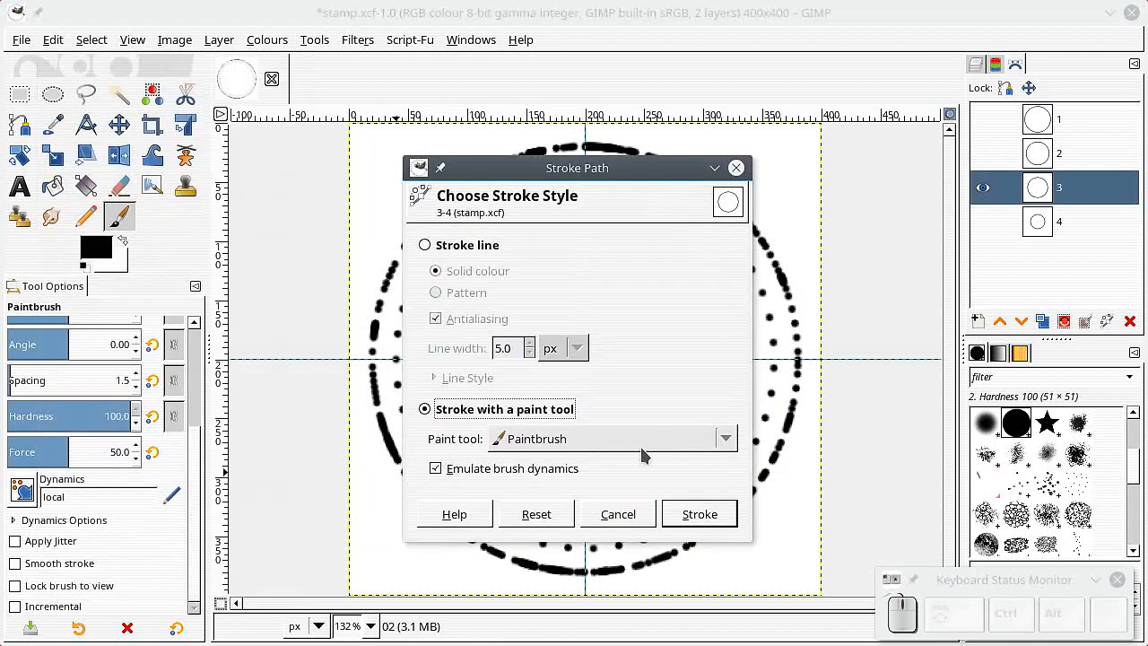
left_click(692, 514)
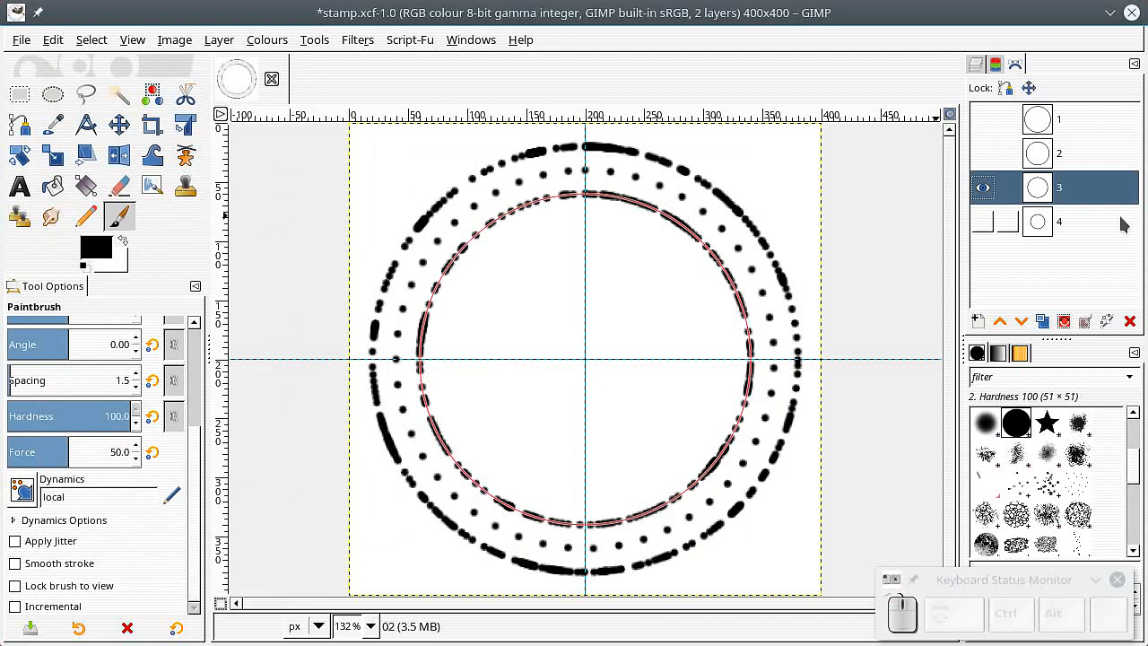
Step: Hide path 3 and show path 4
left_click(982, 188)
left_click(983, 222)
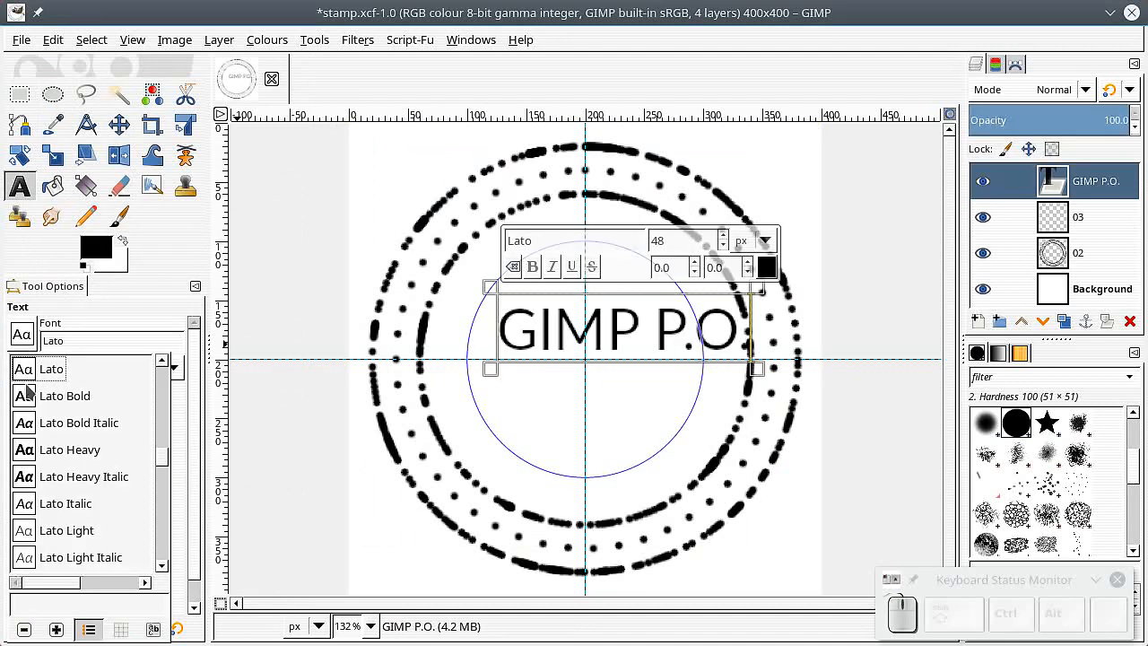
Step: Set the GIMP P.O. text's font to Lato Bold
left_click(23, 398)
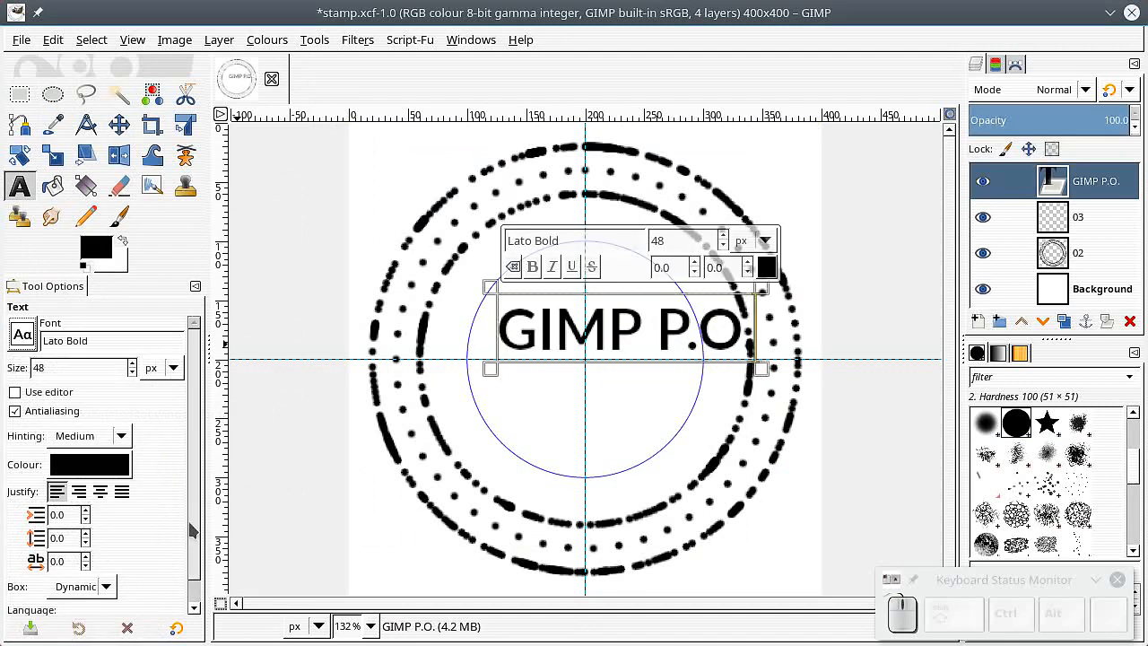
Step: Set the GIMP P.O. text's size to 37 px and its letter spacing to 4.0
left_click(133, 373)
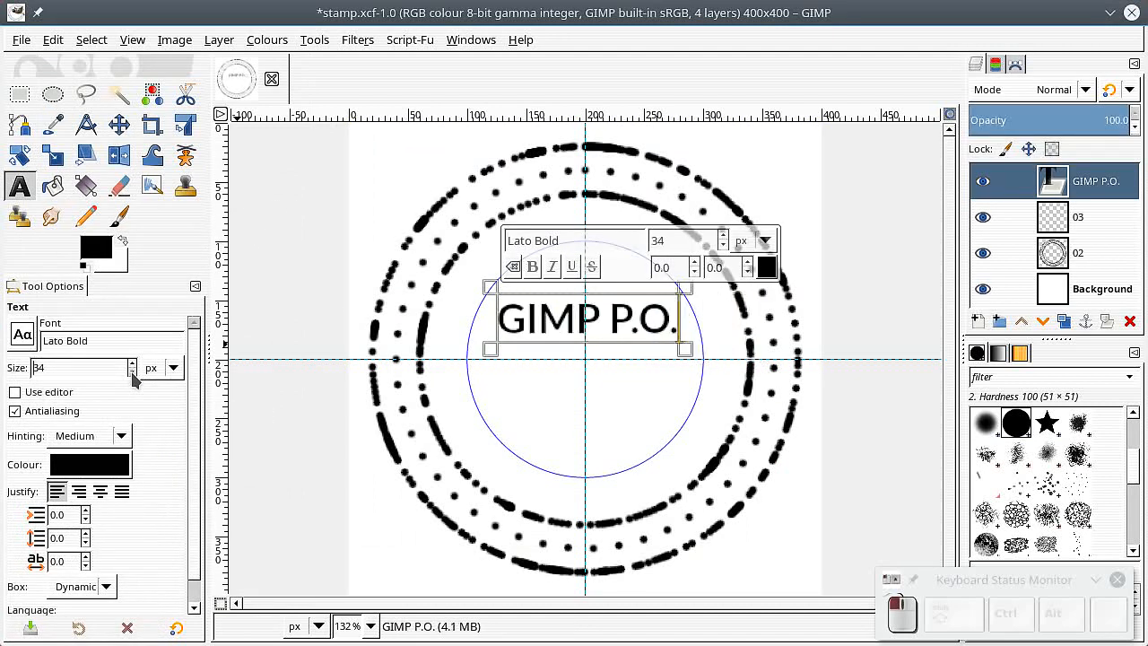
left_click(131, 364)
left_click(132, 363)
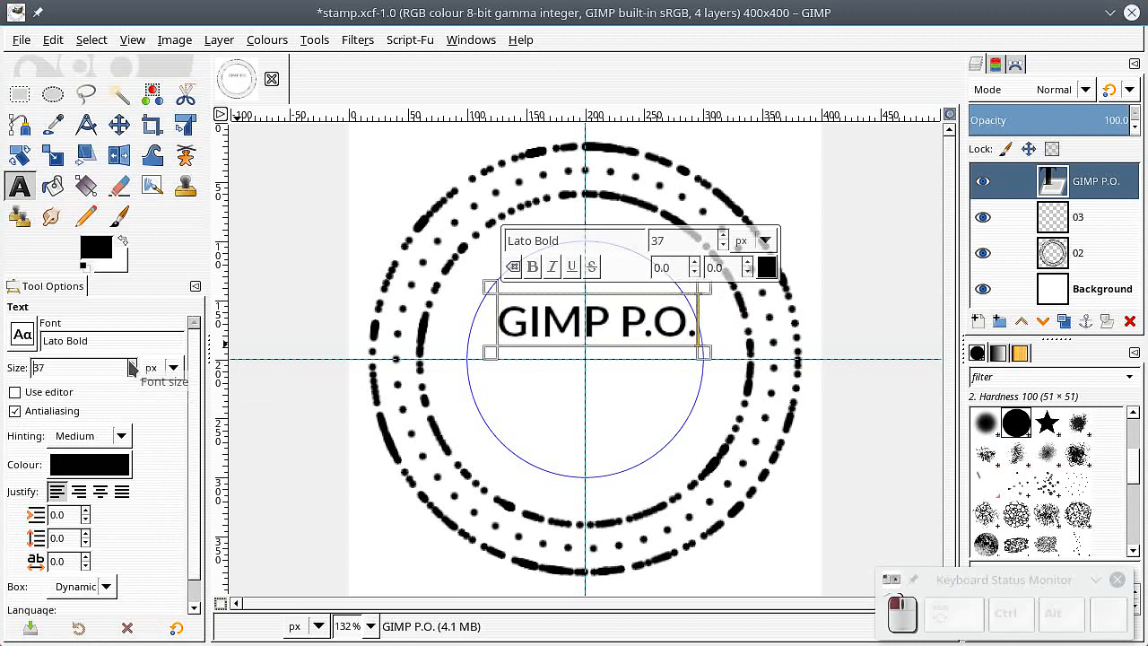
scroll(161, 489, "down", 2)
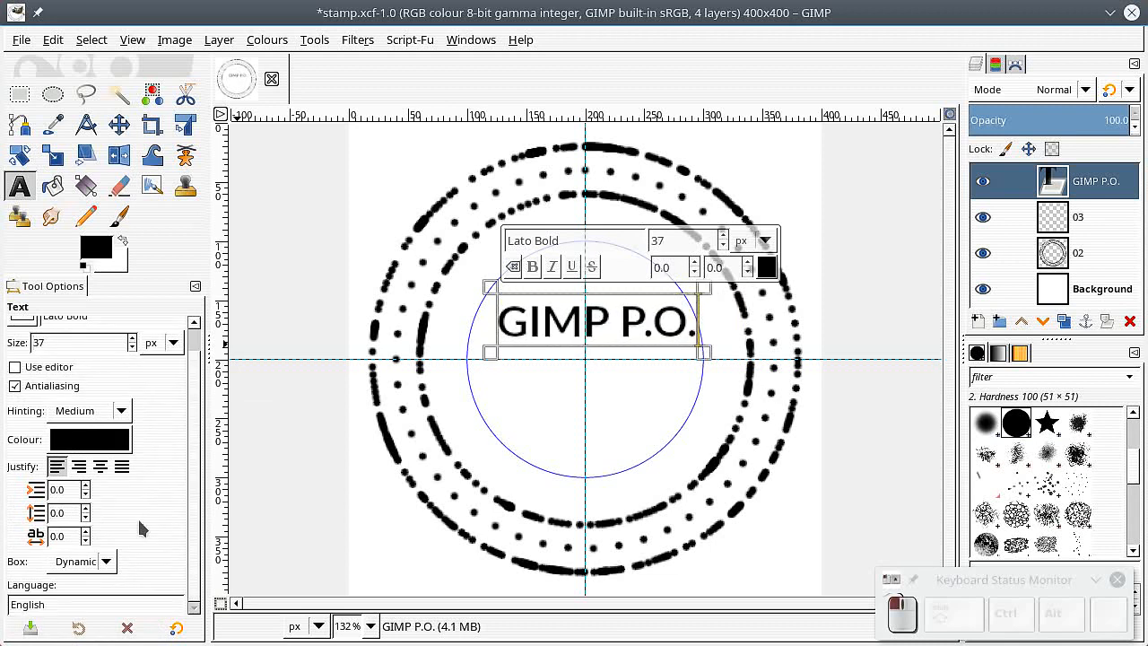
left_click(85, 531)
left_click(86, 531)
left_click(85, 531)
left_click(85, 531)
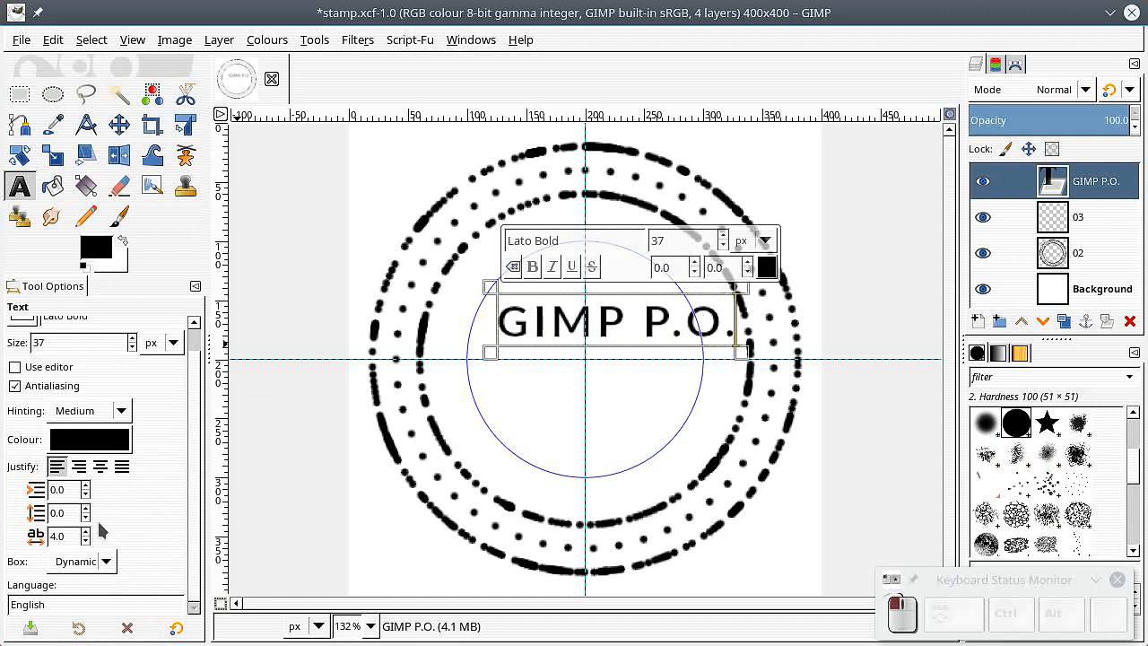
Step: Bend the GIMP P.O. text along path 4 with Text along Path
left_click(1015, 64)
left_click(1036, 229)
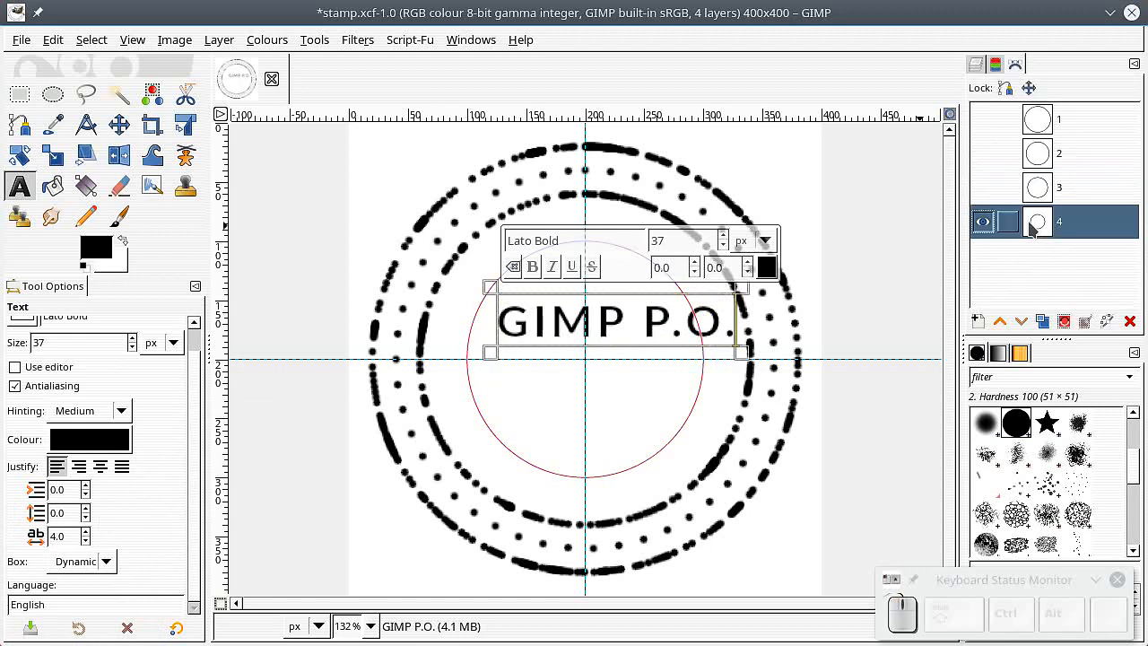
left_click(978, 66)
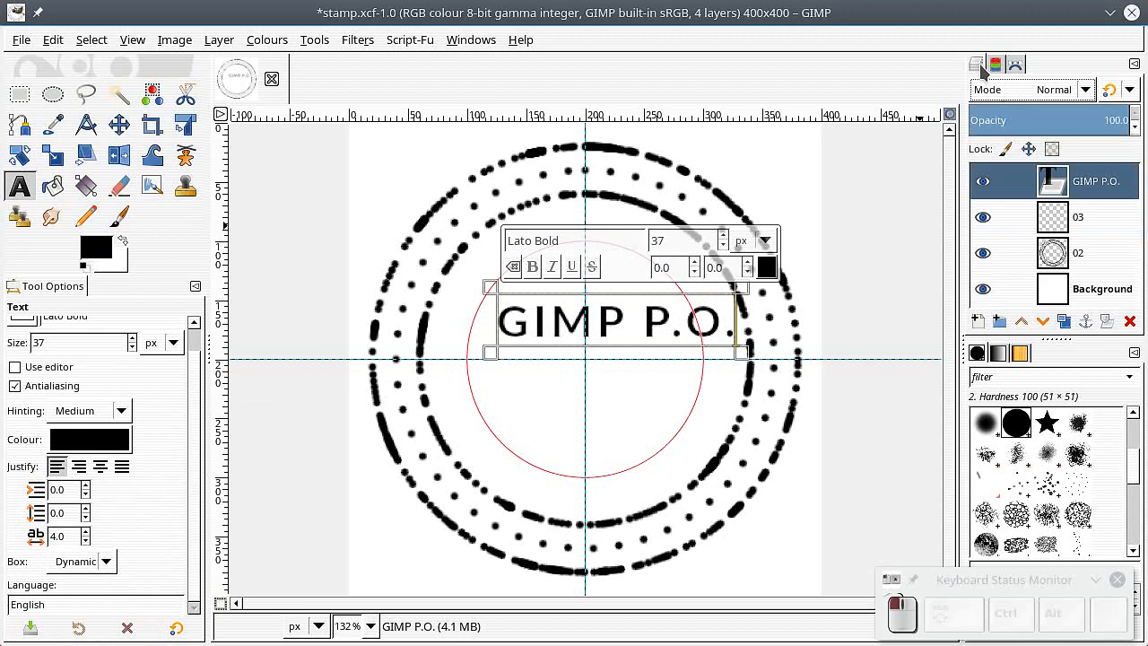
right_click(631, 319)
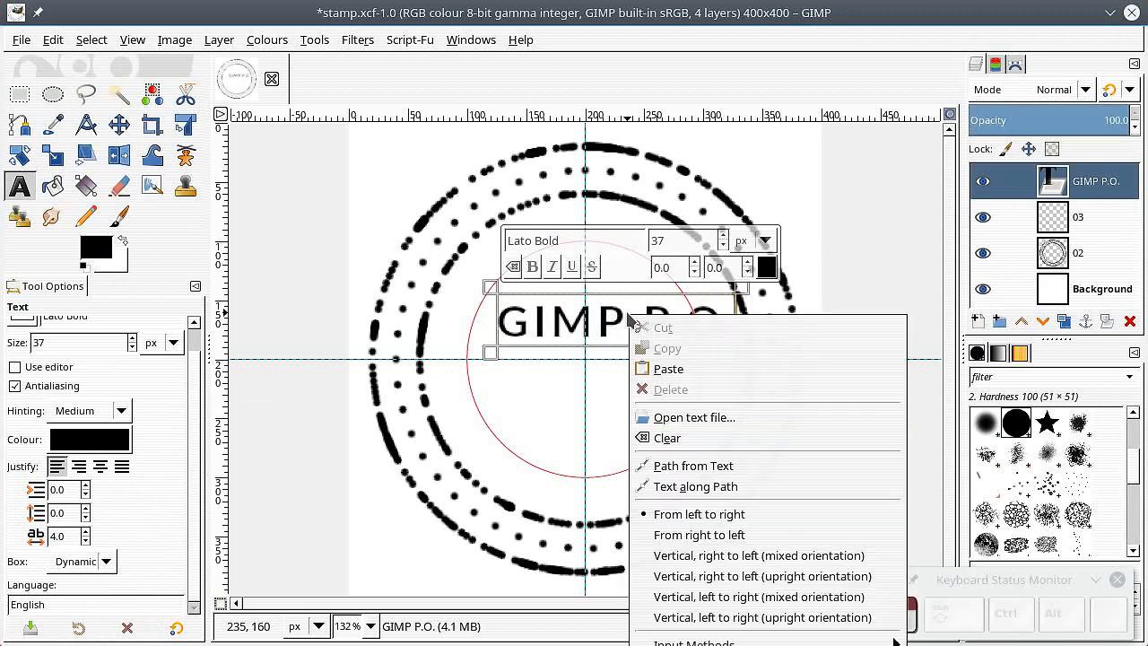
left_click(684, 486)
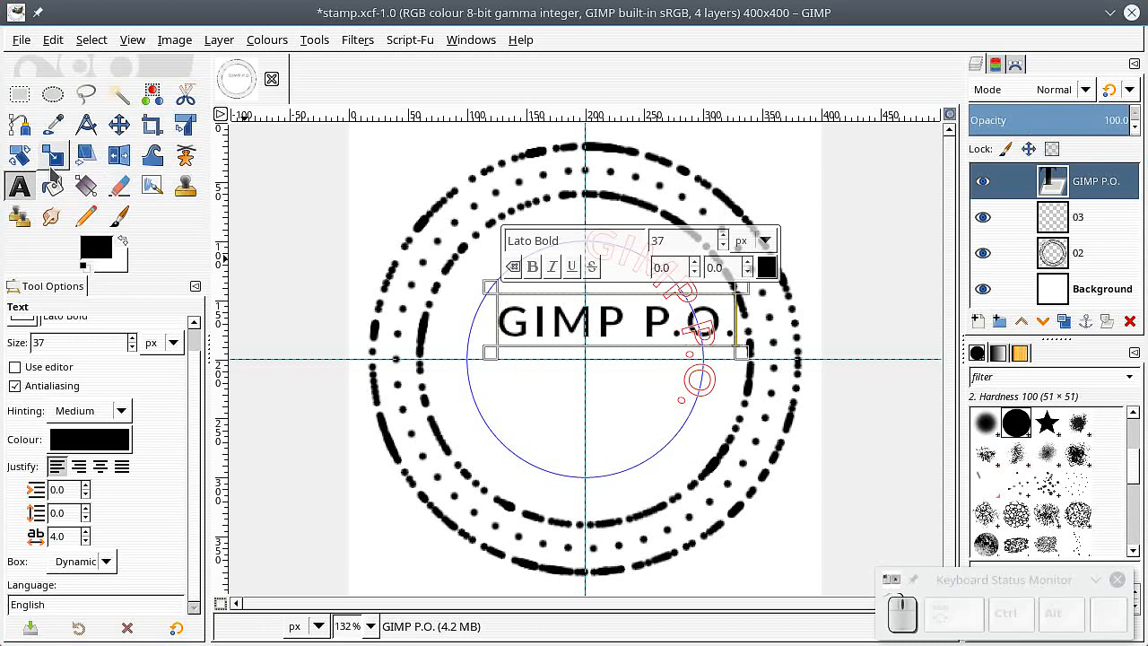
Step: Rotate the GIMP P.O. text path so the words arc across the top of the inner circle
left_click(19, 157)
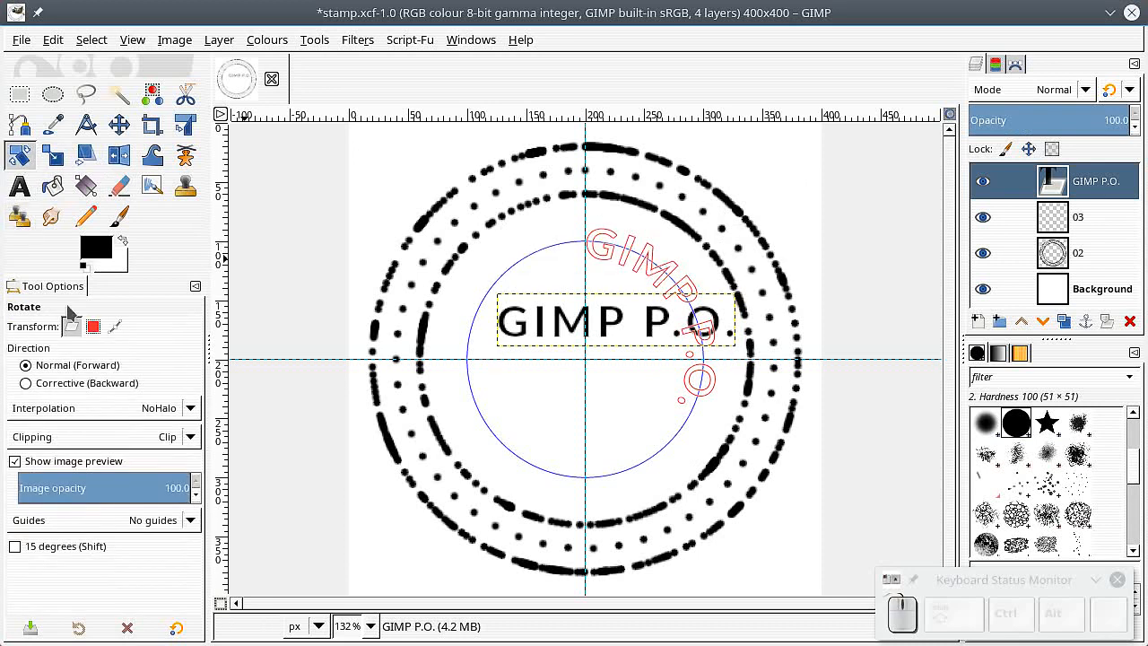
left_click(116, 327)
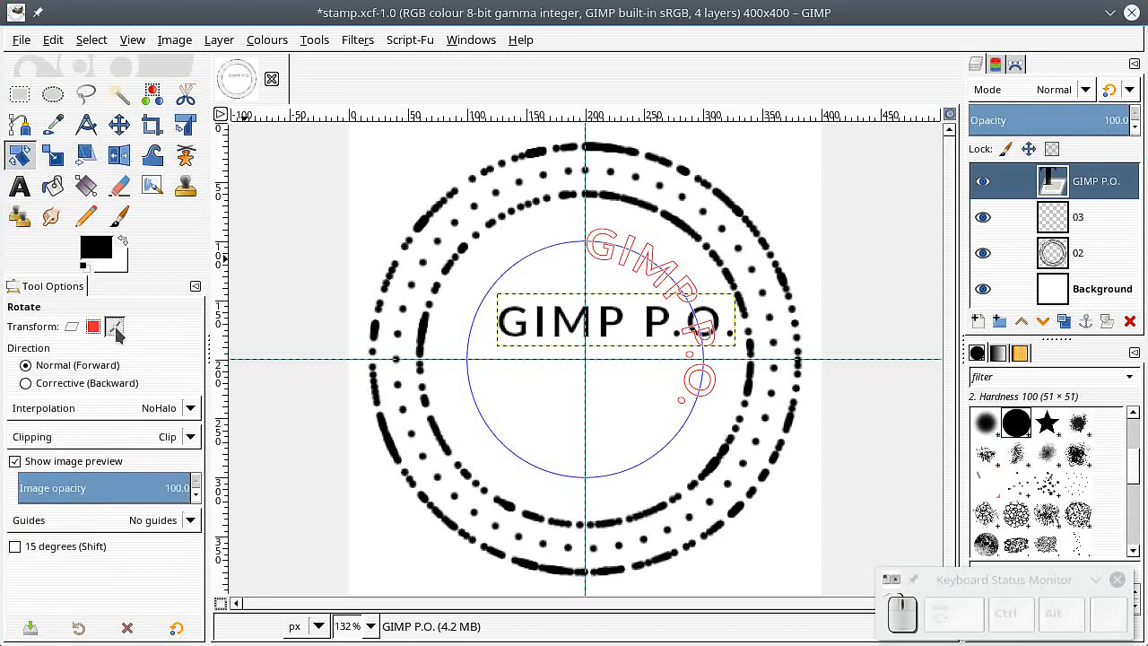
left_click(1014, 65)
left_click(641, 258)
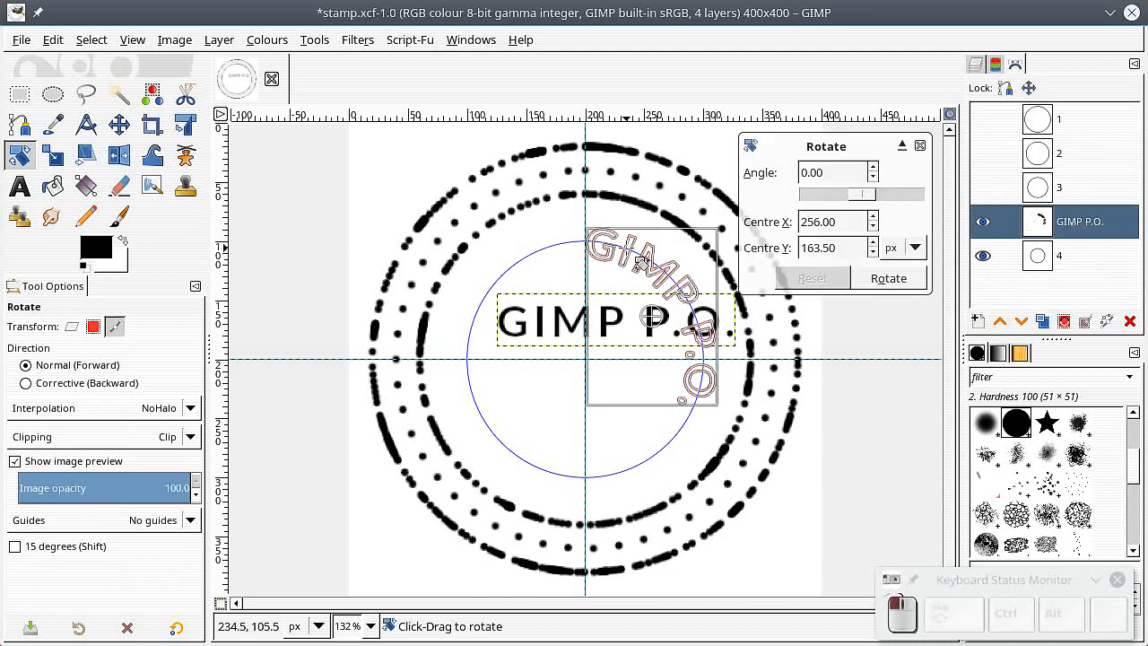
left_click_drag(653, 316, 584, 360)
left_click_drag(691, 302, 523, 284)
left_click(879, 278)
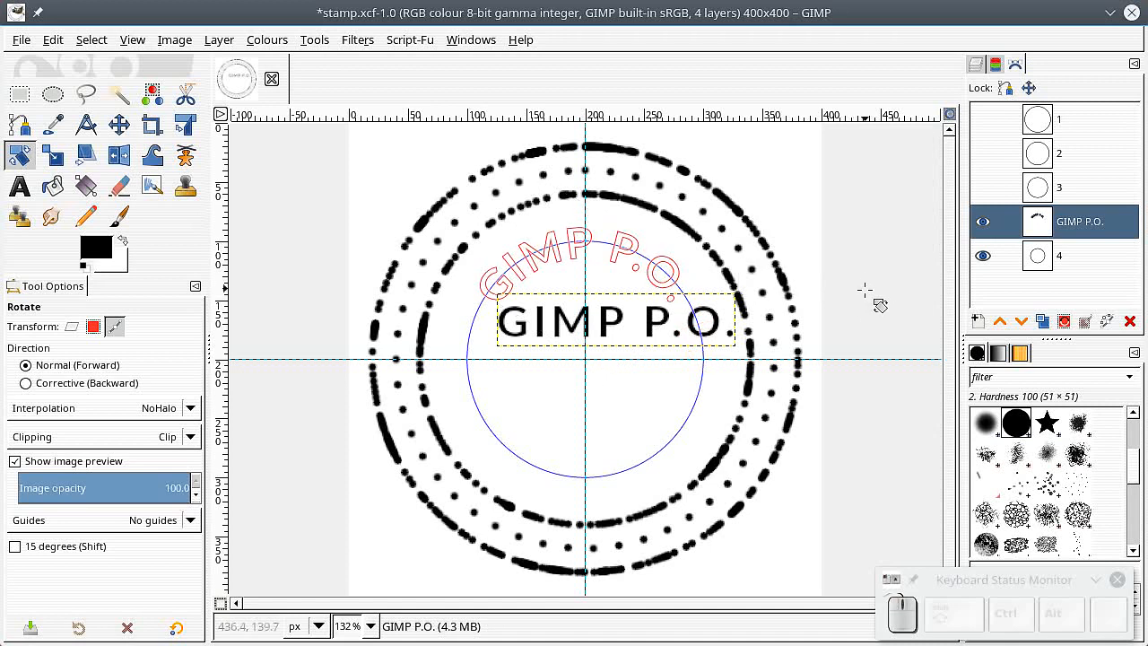
Step: Hide the GIMP P.O. text layer and add a text layer reading 12:00 AM in the lower part of the circle
left_click(975, 65)
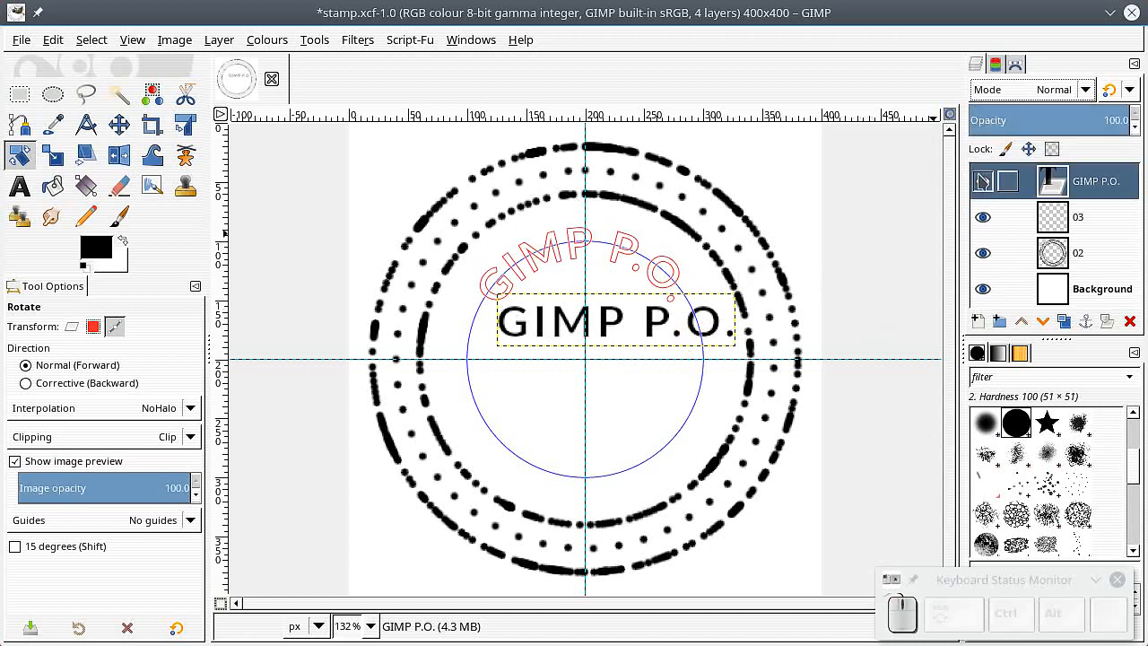
left_click(983, 181)
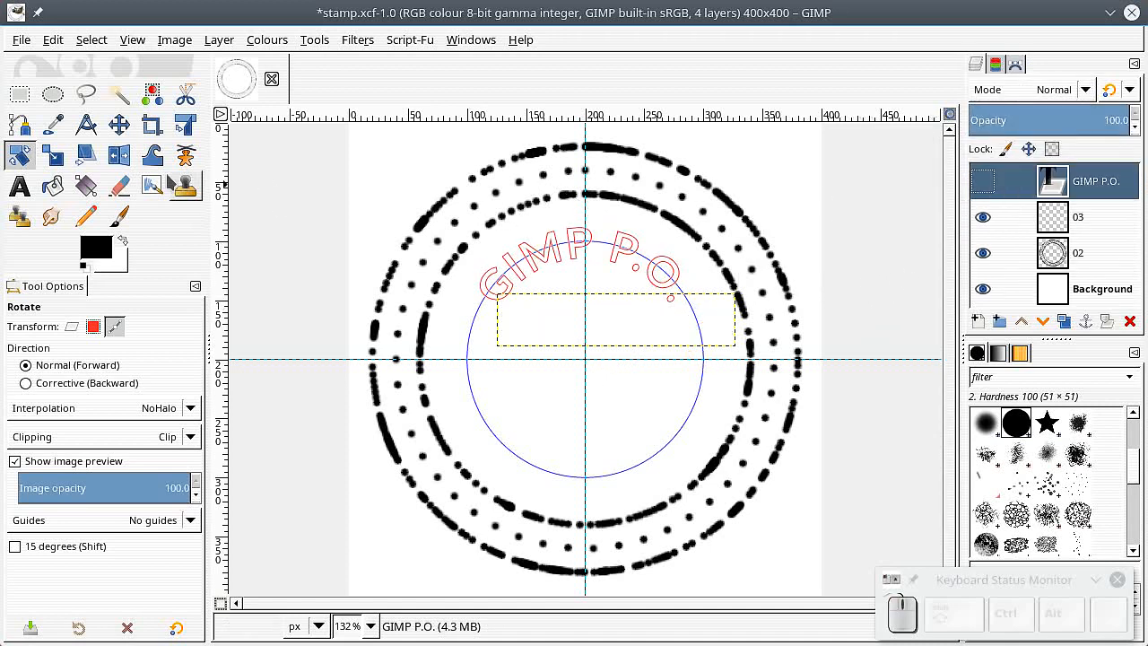
left_click(19, 186)
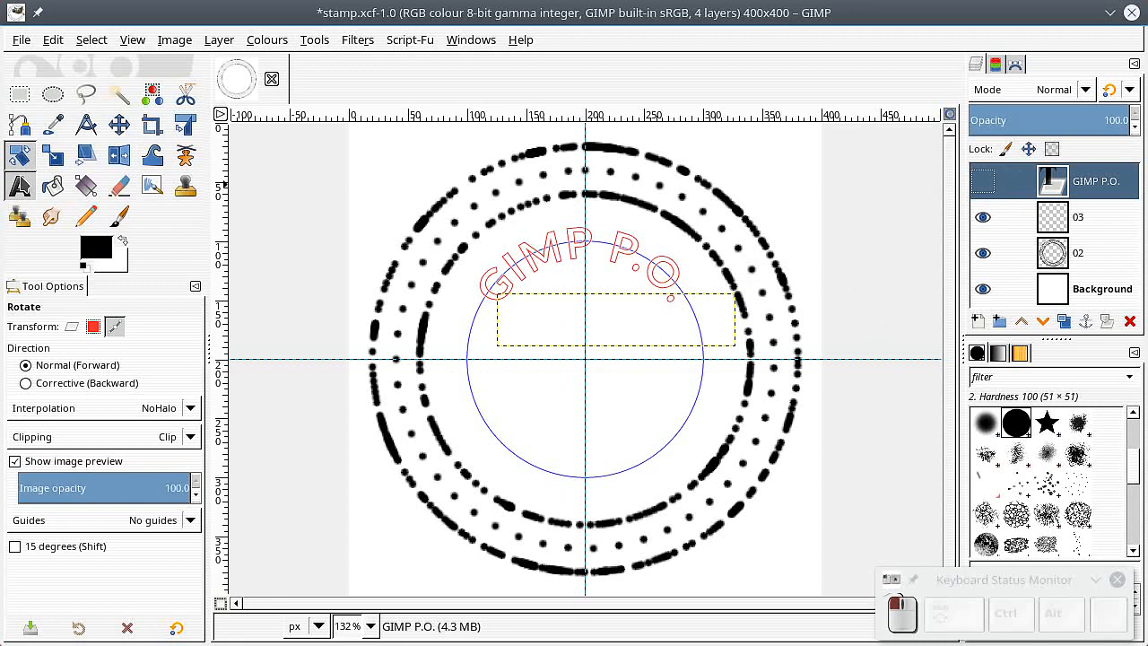
left_click(508, 422)
type("12")
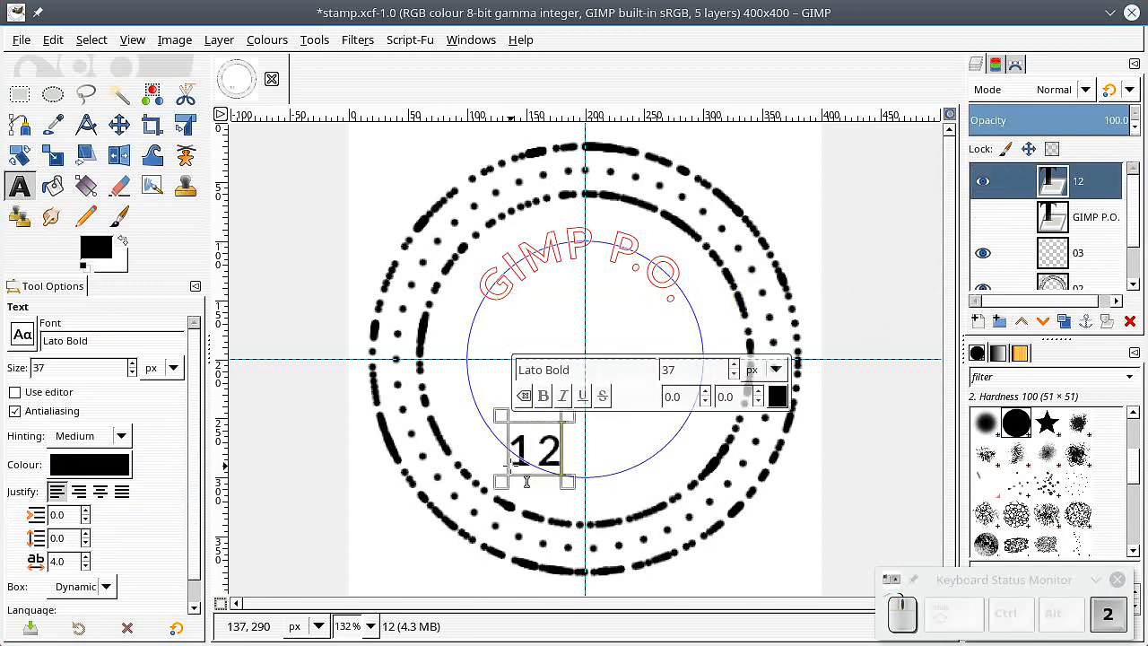
type(":00 ")
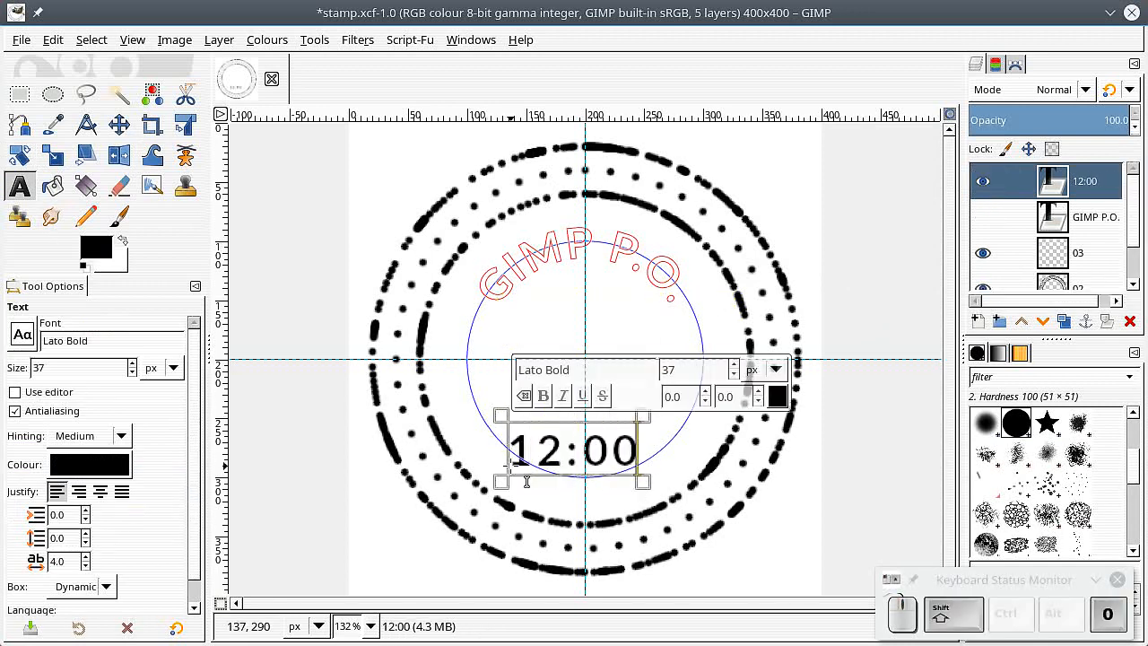
type("AM")
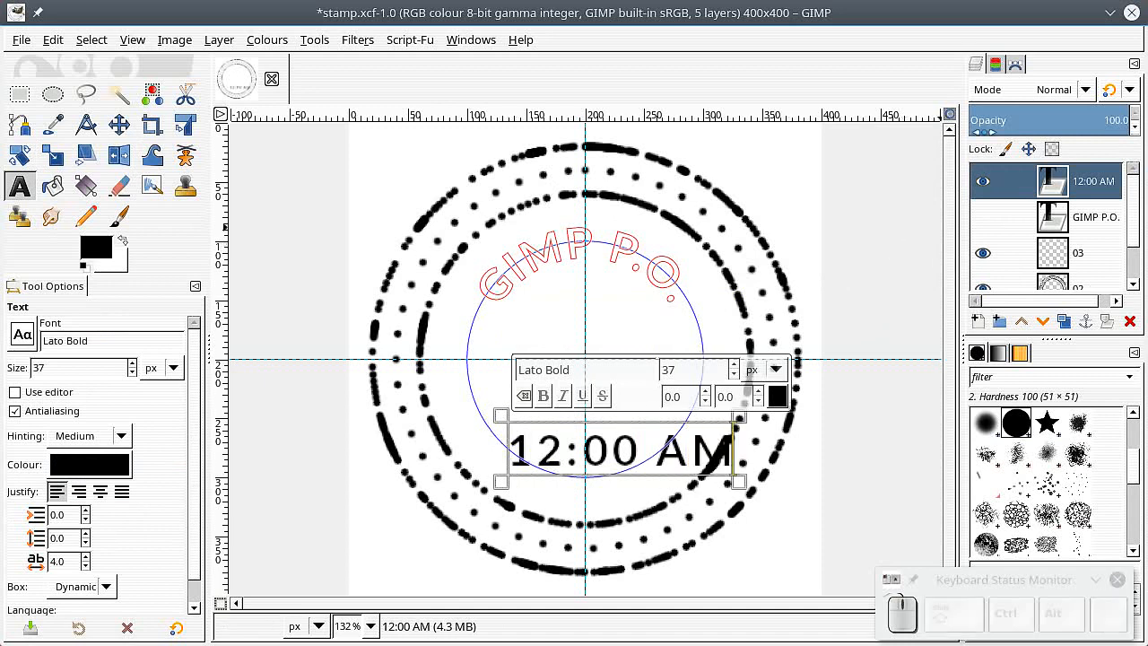
Step: Make path 4 active and bend the 12:00 AM text along it with Text along Path
left_click(1014, 65)
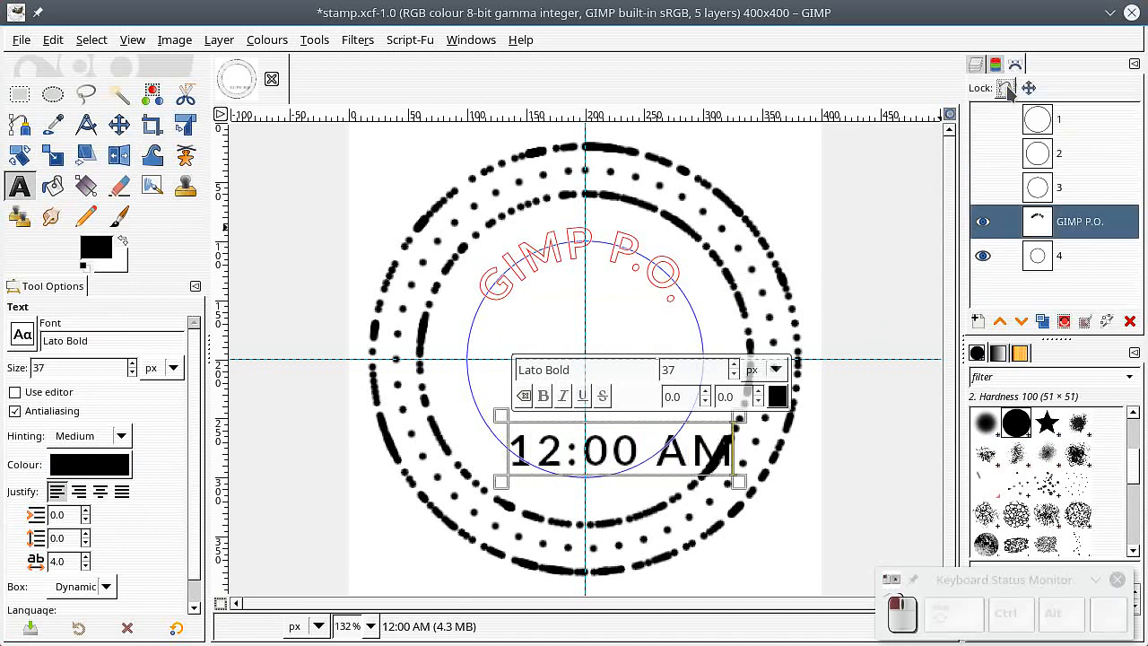
left_click(1038, 257)
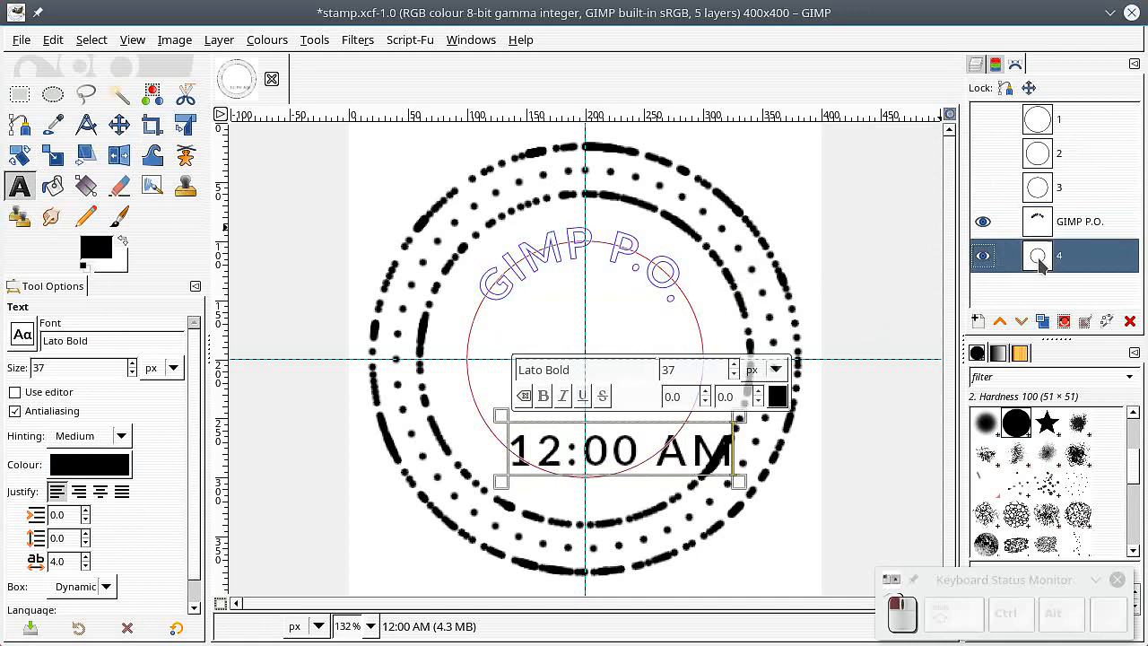
left_click(119, 155)
left_click(116, 328)
left_click(52, 383)
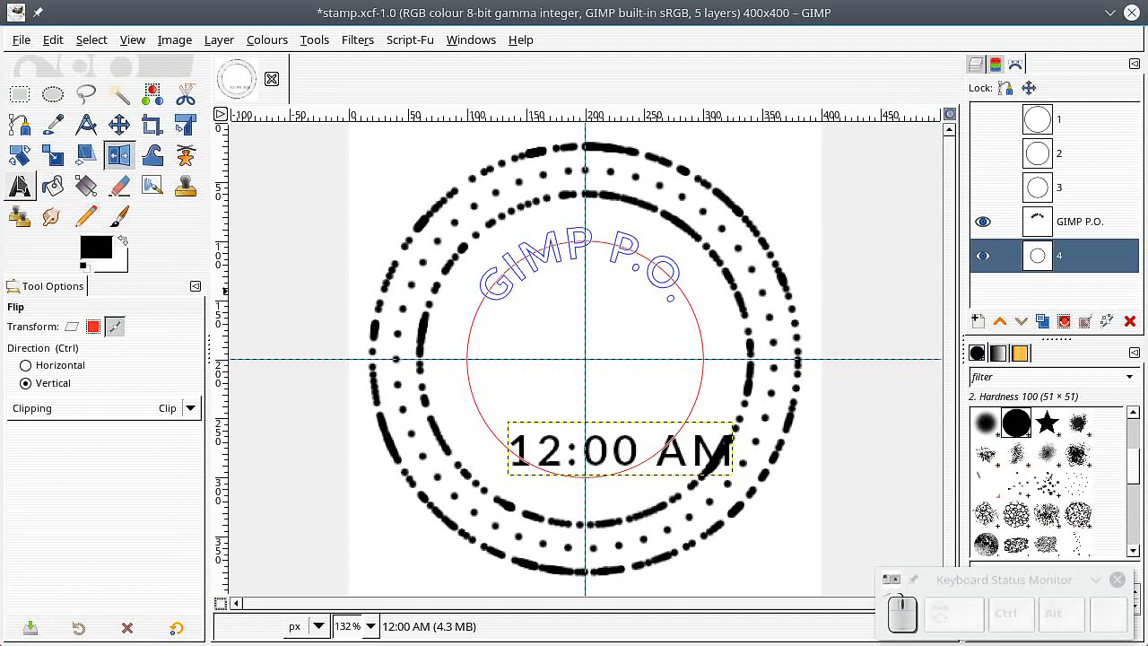
left_click(19, 185)
left_click(611, 455)
right_click(599, 444)
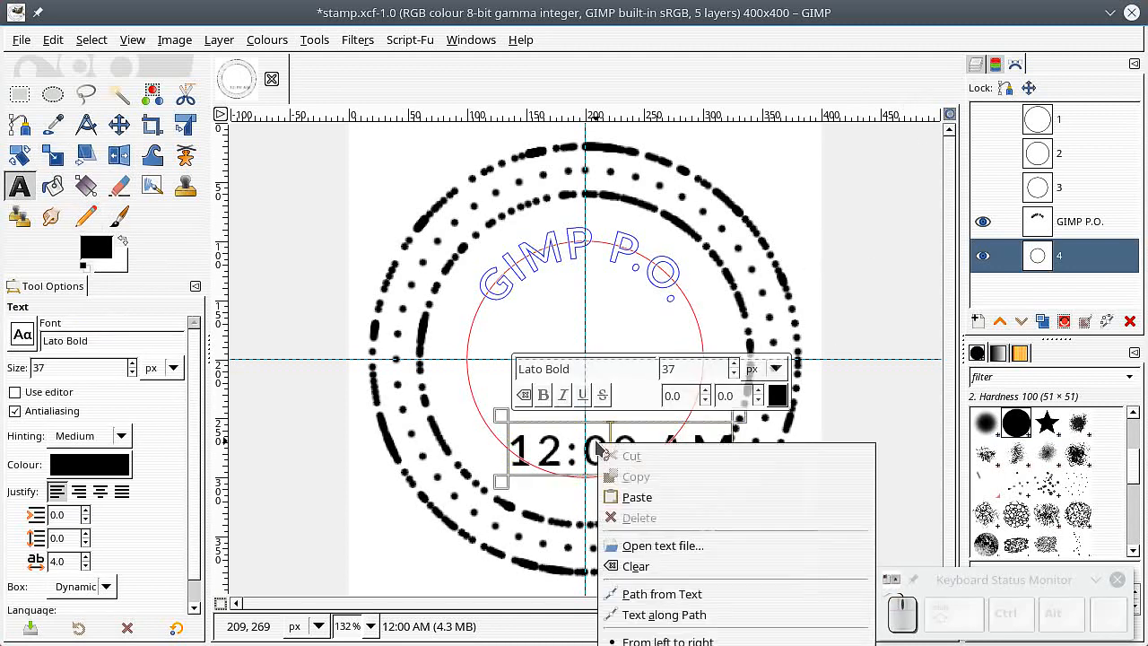
left_click(627, 615)
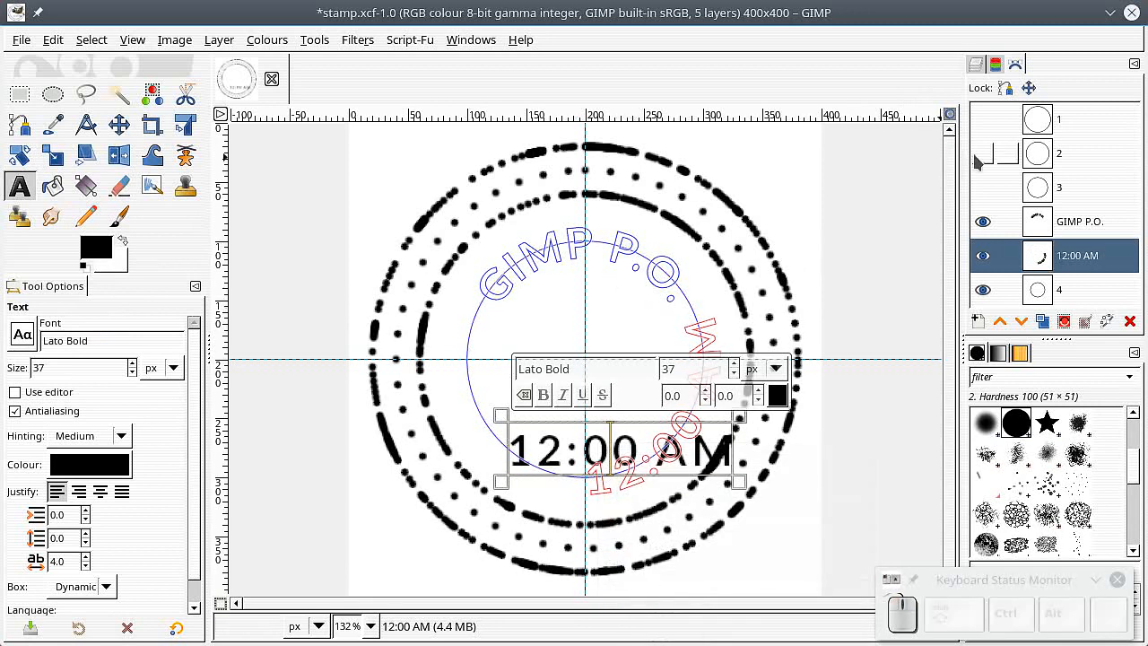
Step: Hide the 12:00 AM text layer and rotate its text path to arc along the bottom of the inner circle
left_click(976, 64)
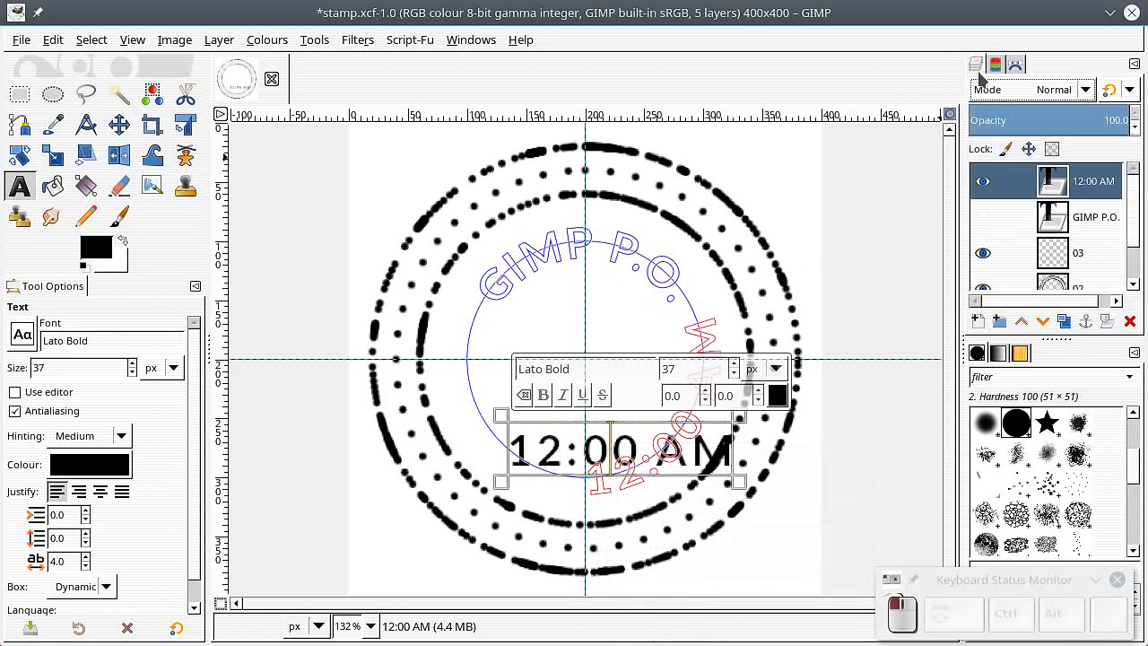
left_click(983, 182)
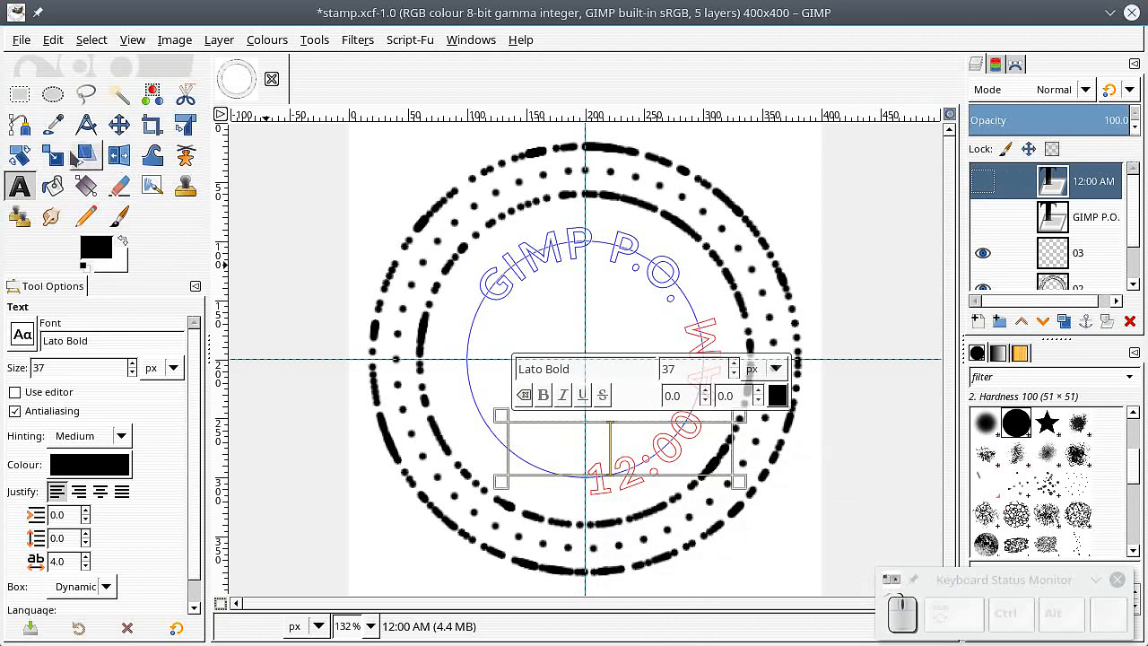
left_click(19, 158)
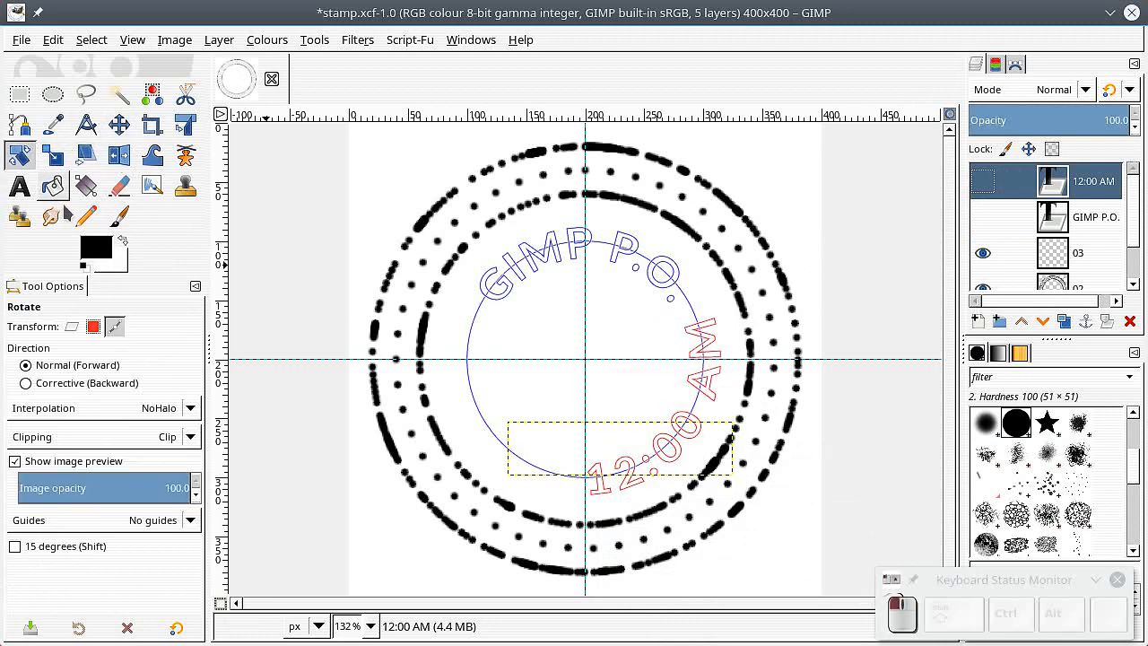
left_click(717, 393)
left_click_drag(676, 418, 687, 451)
left_click(866, 280)
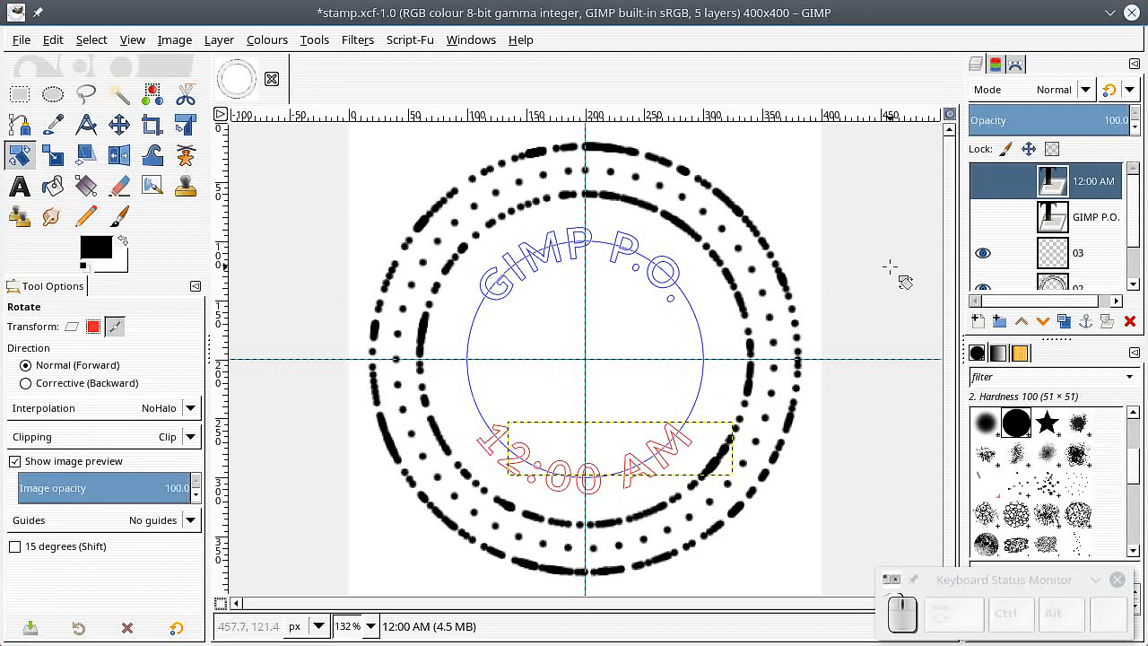
Step: Turn the 12:00 AM and GIMP P.O. text paths into one combined selection
left_click(1016, 63)
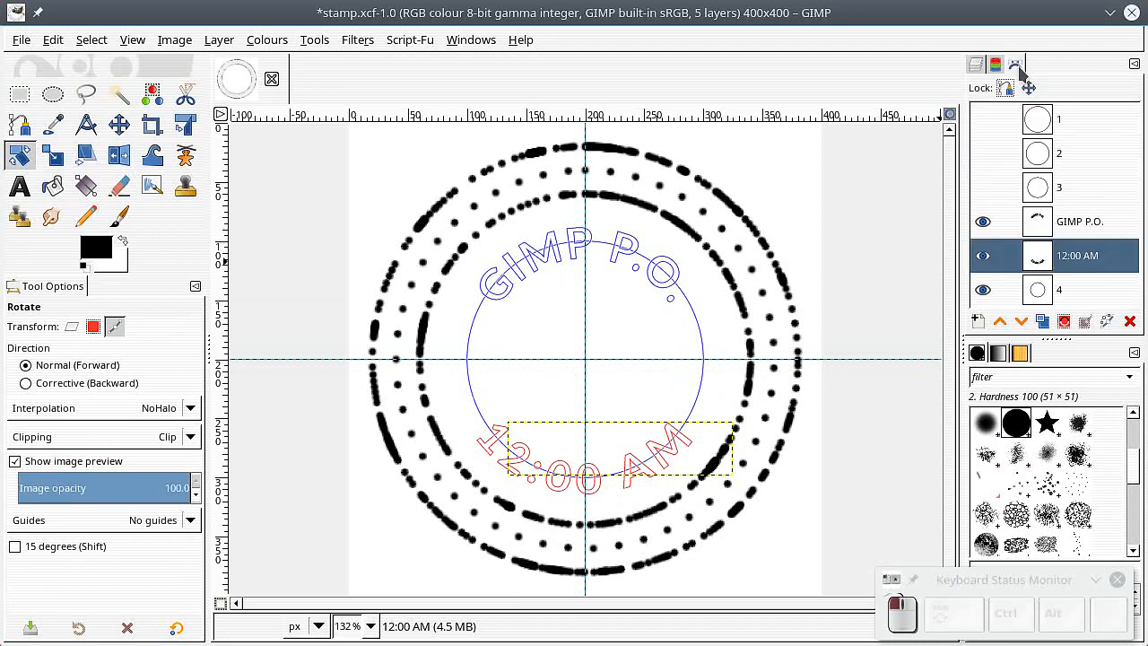
left_click(1064, 323)
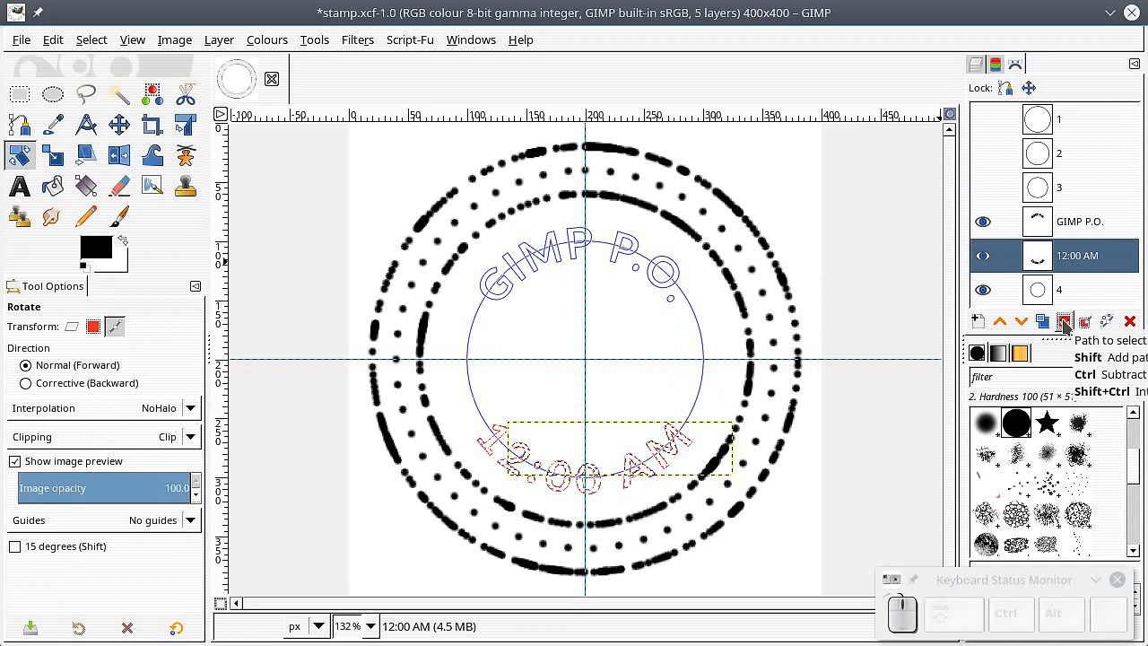
left_click(1067, 224, "shift")
left_click(1065, 322, "shift")
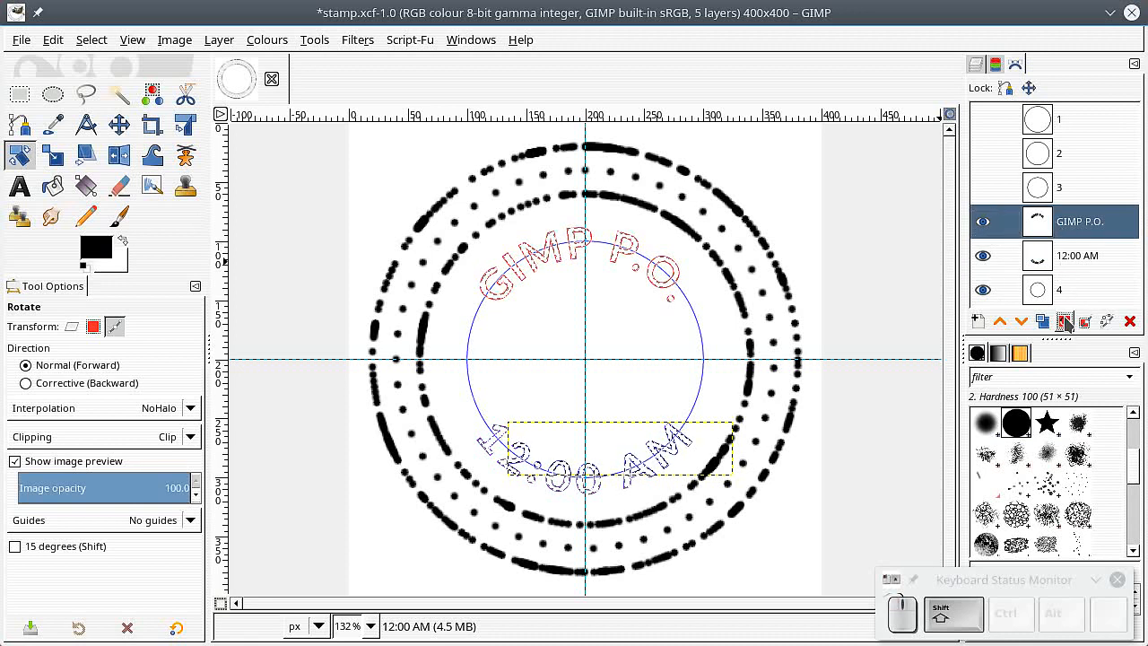
Step: Fill the text selection with the black foreground colour on layer 03, then remove the selection
left_click(976, 65)
left_click(1051, 254)
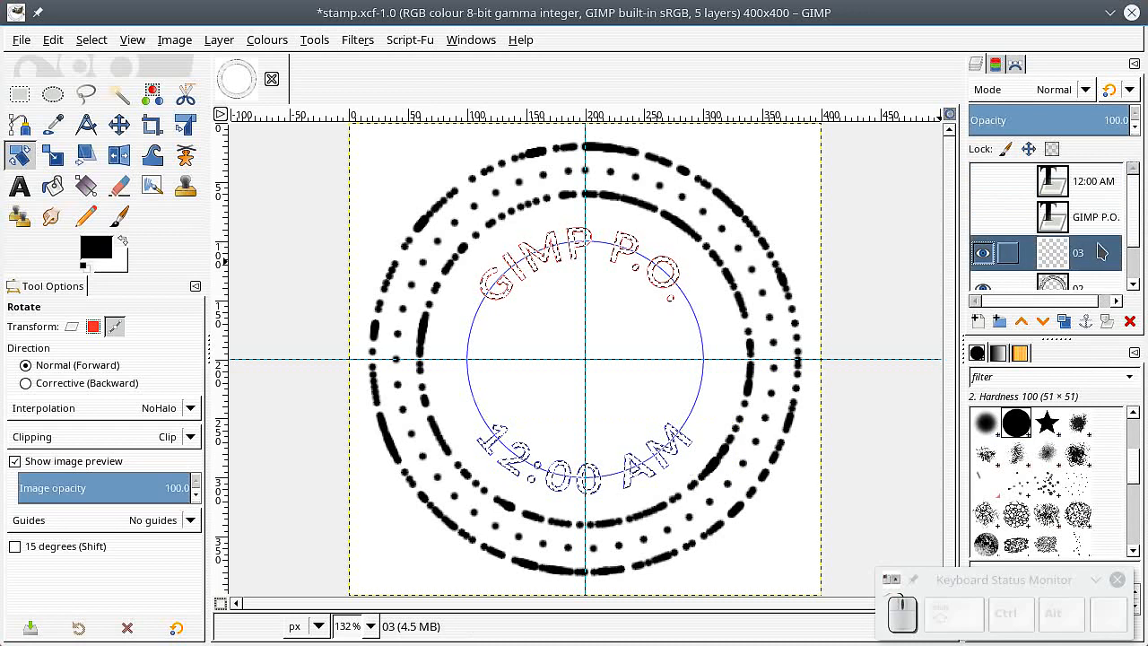
scroll(1133, 215, "down", 1)
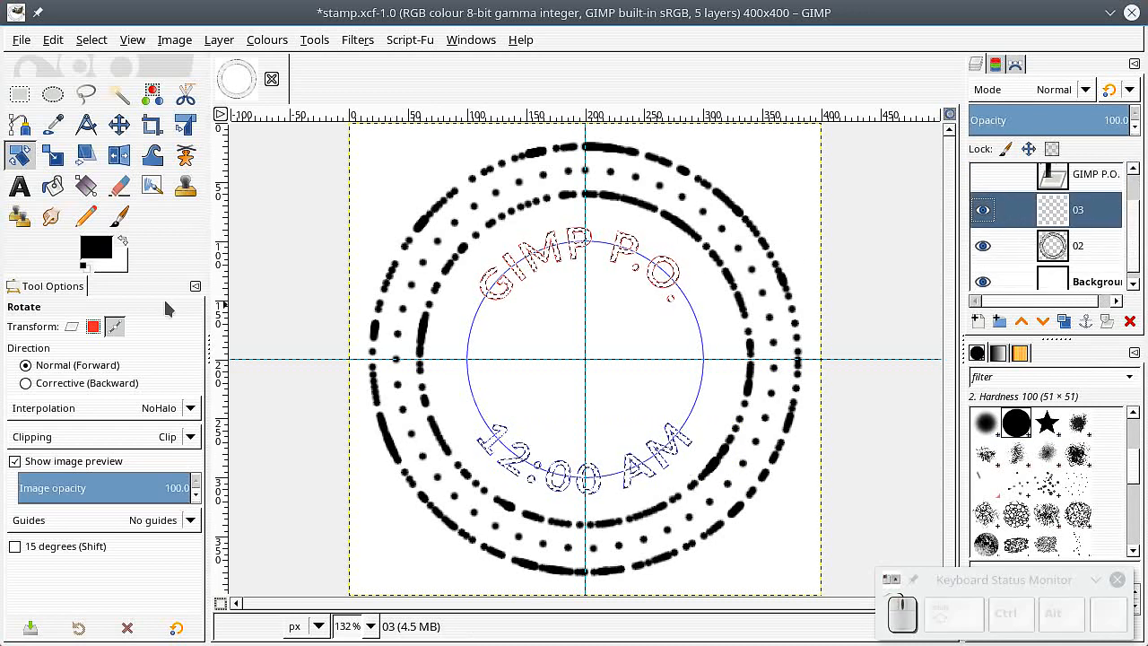
left_click_drag(99, 249, 507, 301)
left_click(89, 39)
left_click(102, 82)
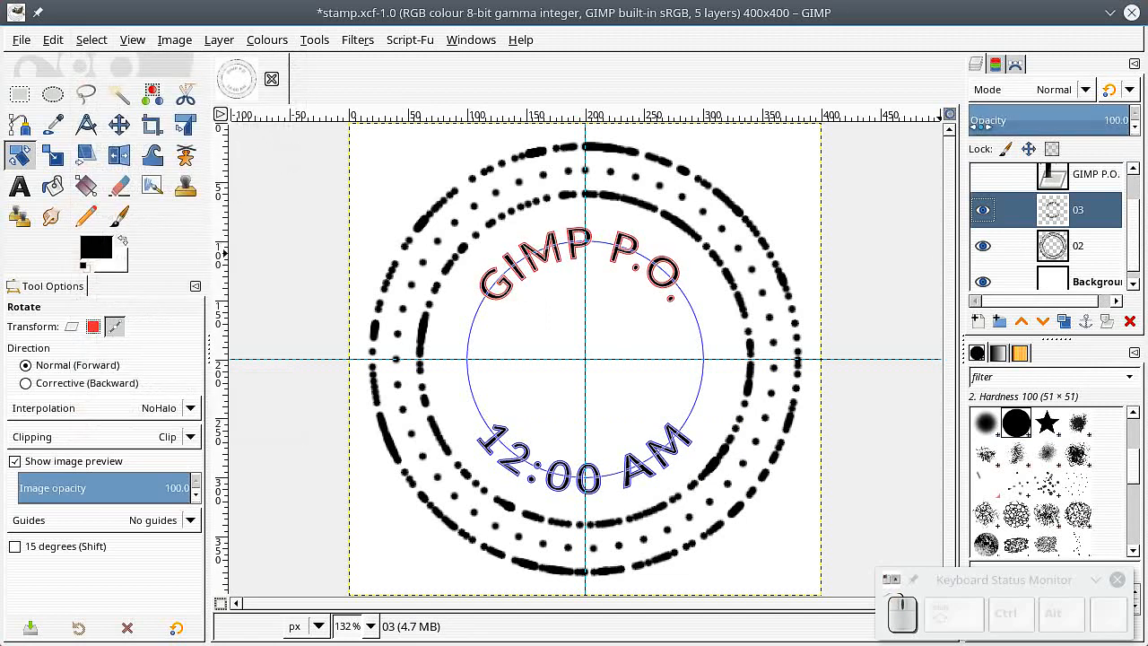
Step: Hide the GIMP P.O. and 12:00 AM text paths
left_click(1018, 67)
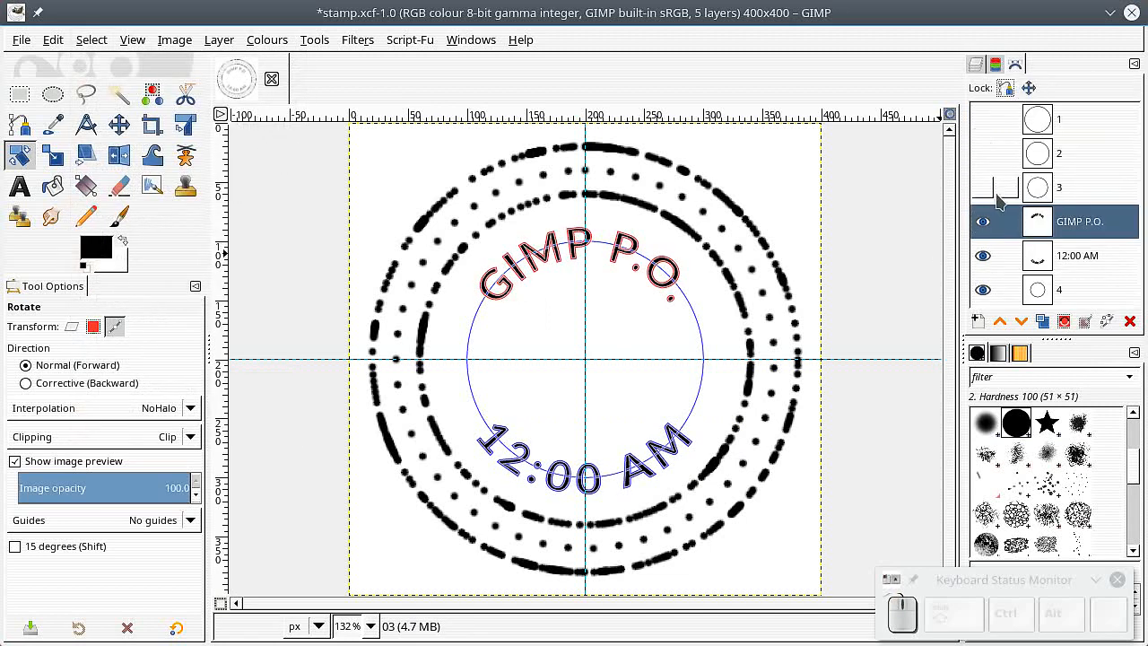
left_click_drag(984, 224, 1001, 245)
left_click(974, 66)
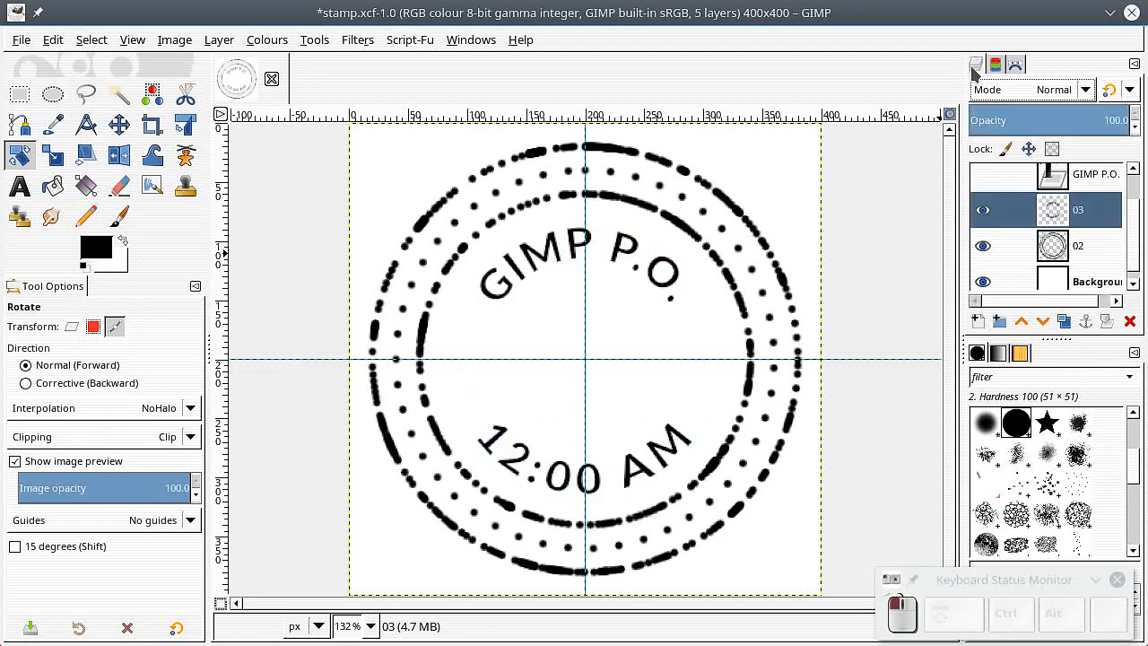
Step: Add a new transparent layer named 04 above the text layers
scroll(1132, 262, "up", 2)
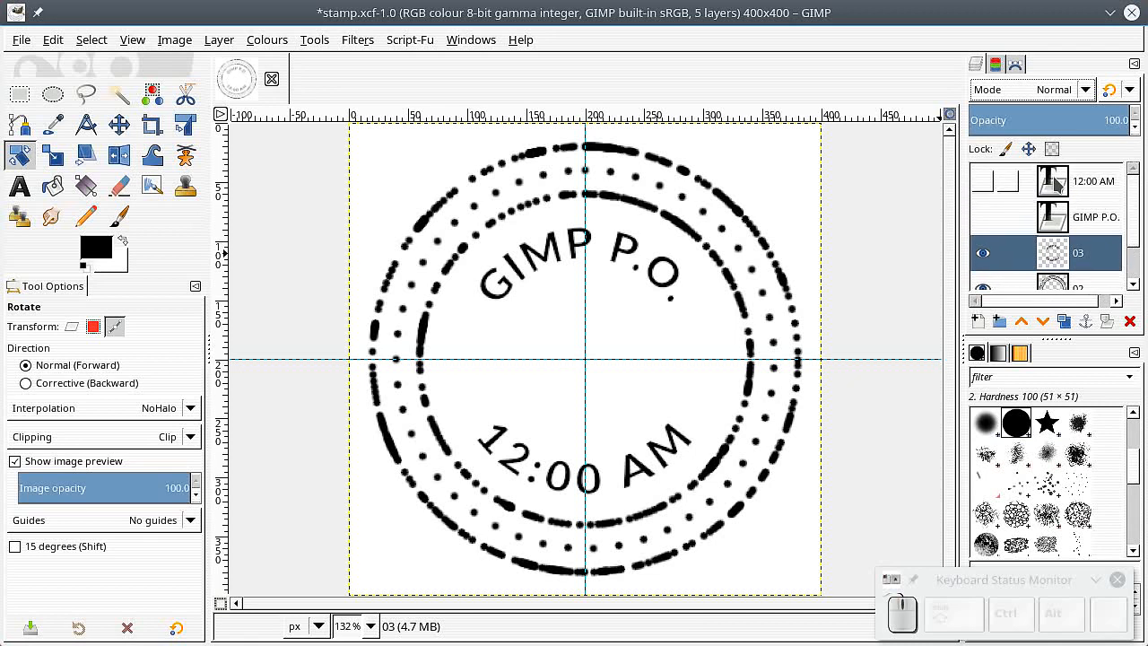
left_click(1058, 183)
left_click(977, 321)
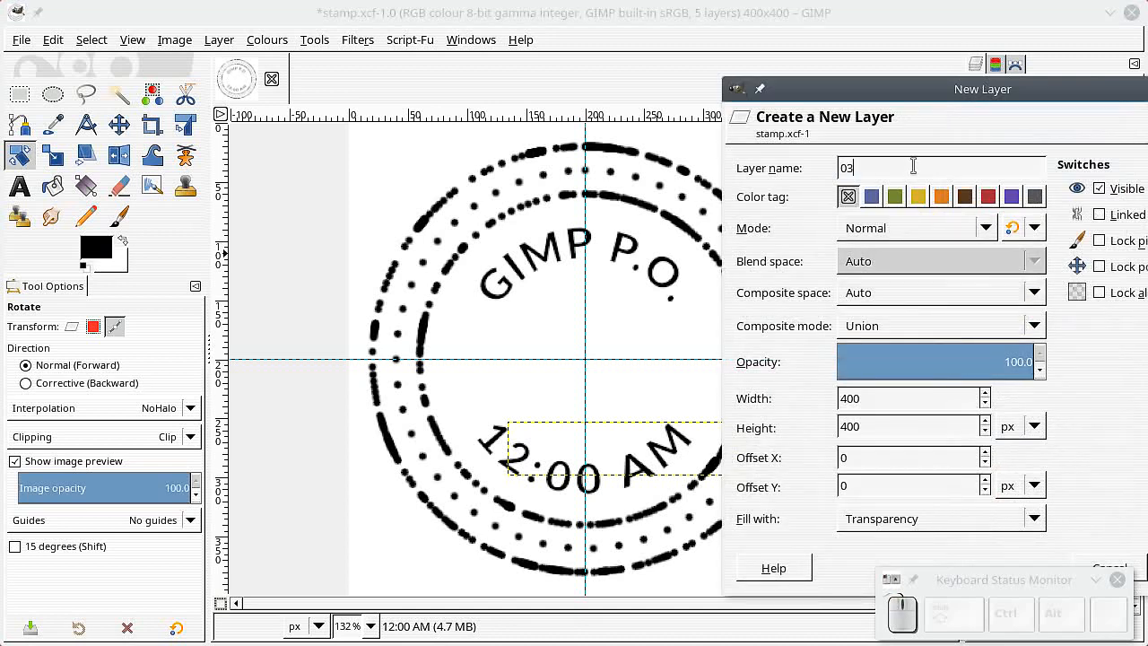
key("BackSpace")
type("4")
left_click_drag(874, 83, 661, 52)
left_click(1012, 541)
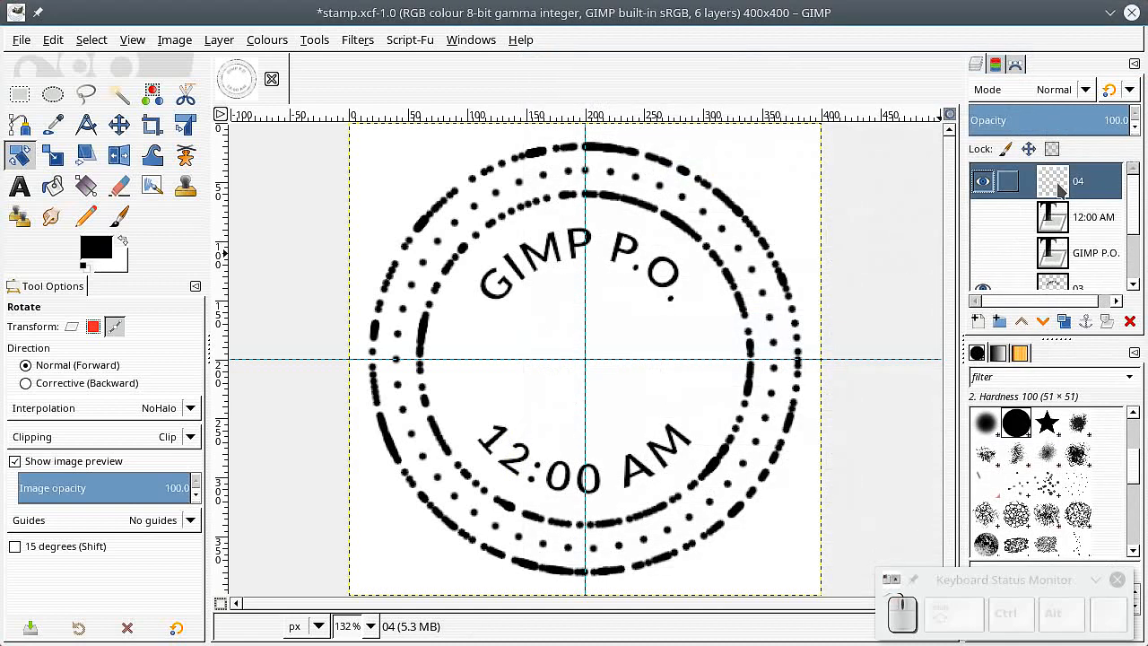
Step: Fill layer 04 with white and add a layer mask initialised to black (full transparency)
left_click_drag(115, 266, 527, 287)
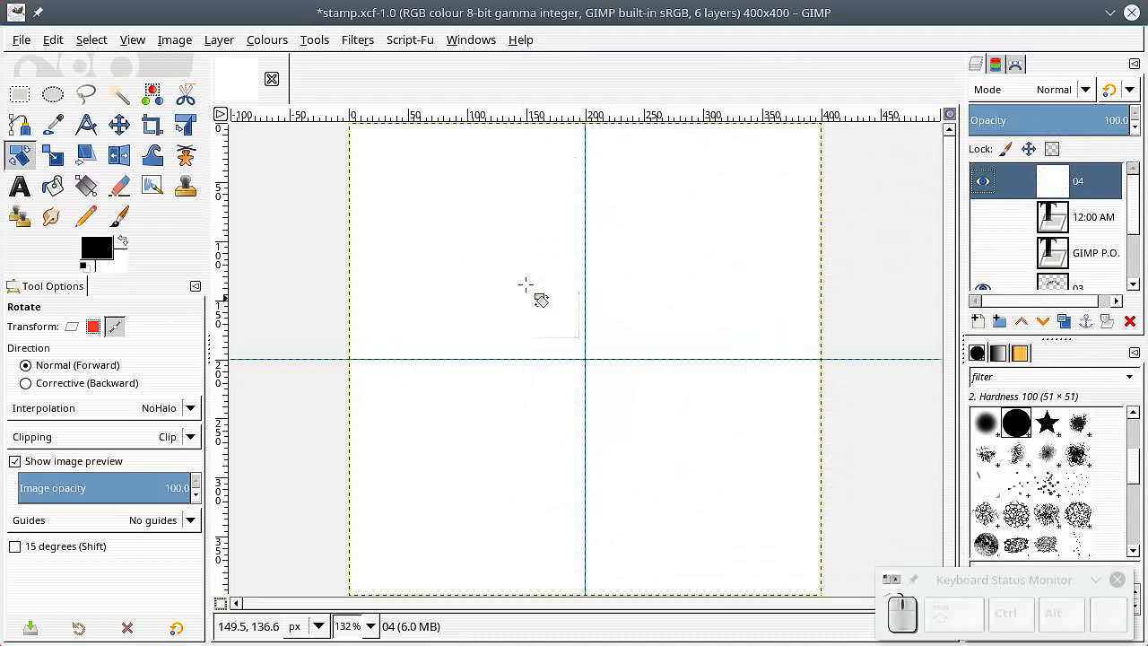
left_click(232, 42)
mouse_move(263, 236)
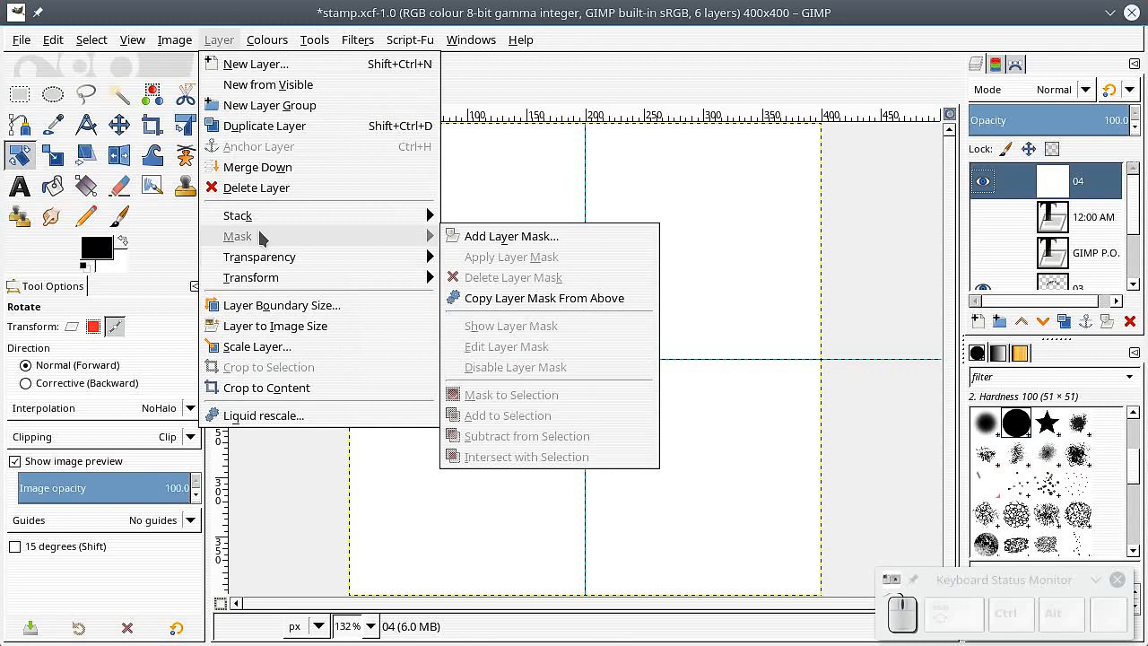
left_click(459, 237)
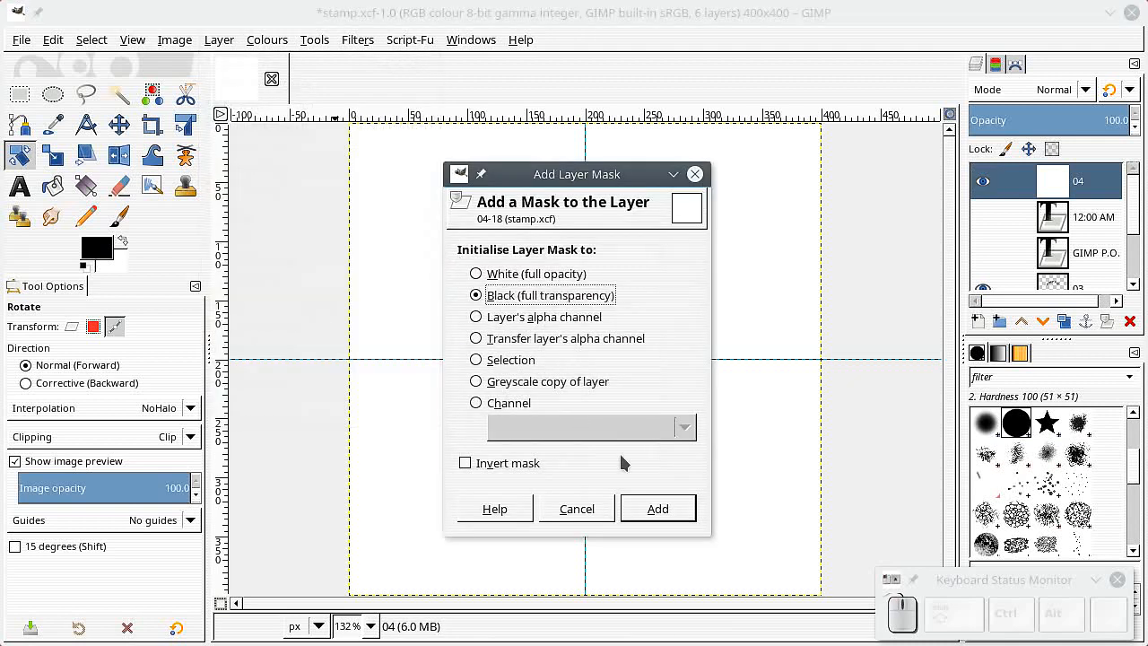
left_click(658, 509)
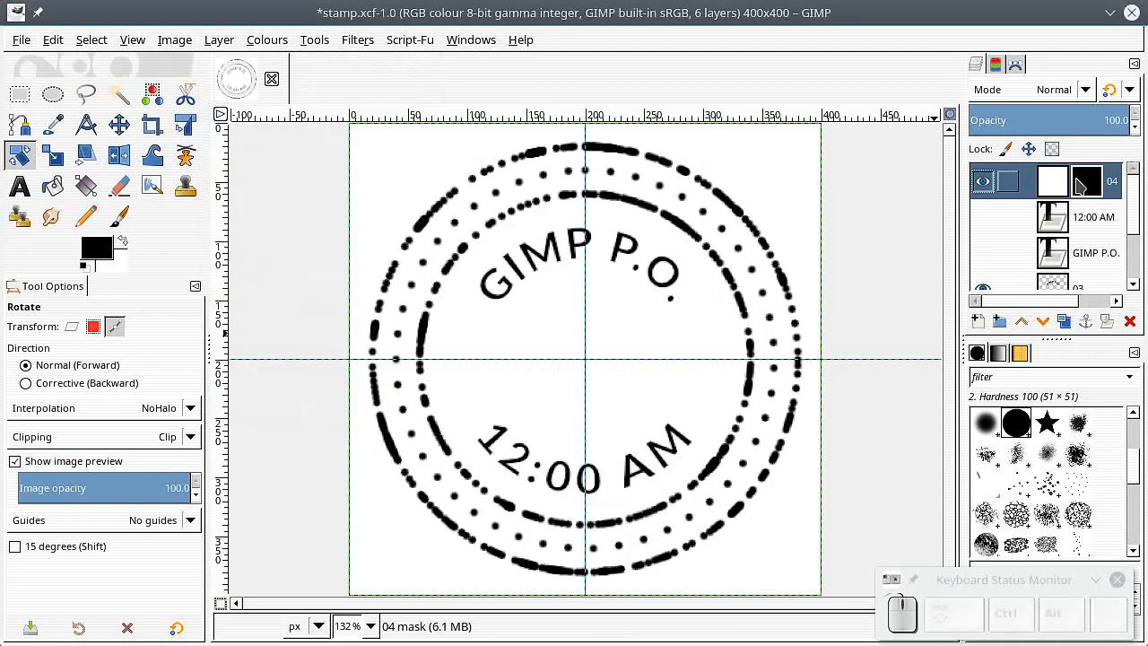
Step: Paint white on layer 04's mask with a soft Hardness 025 brush about 204 px to fade patches of the stamp
left_click(124, 241)
left_click(119, 216)
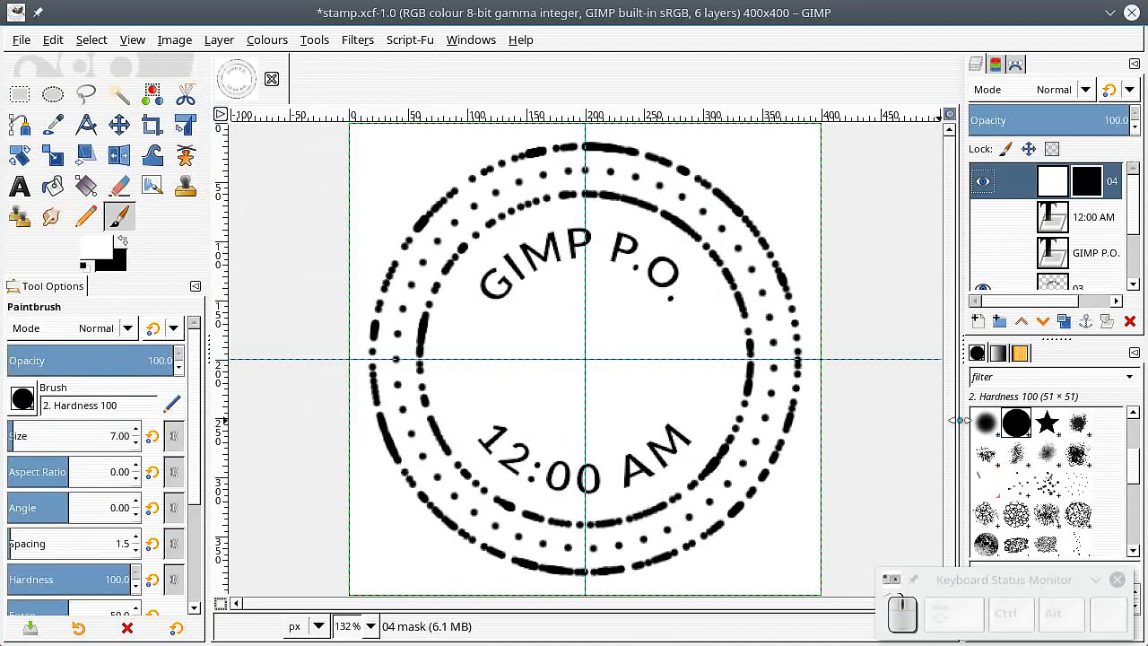
scroll(1065, 509, "up", 3)
left_click(1054, 478)
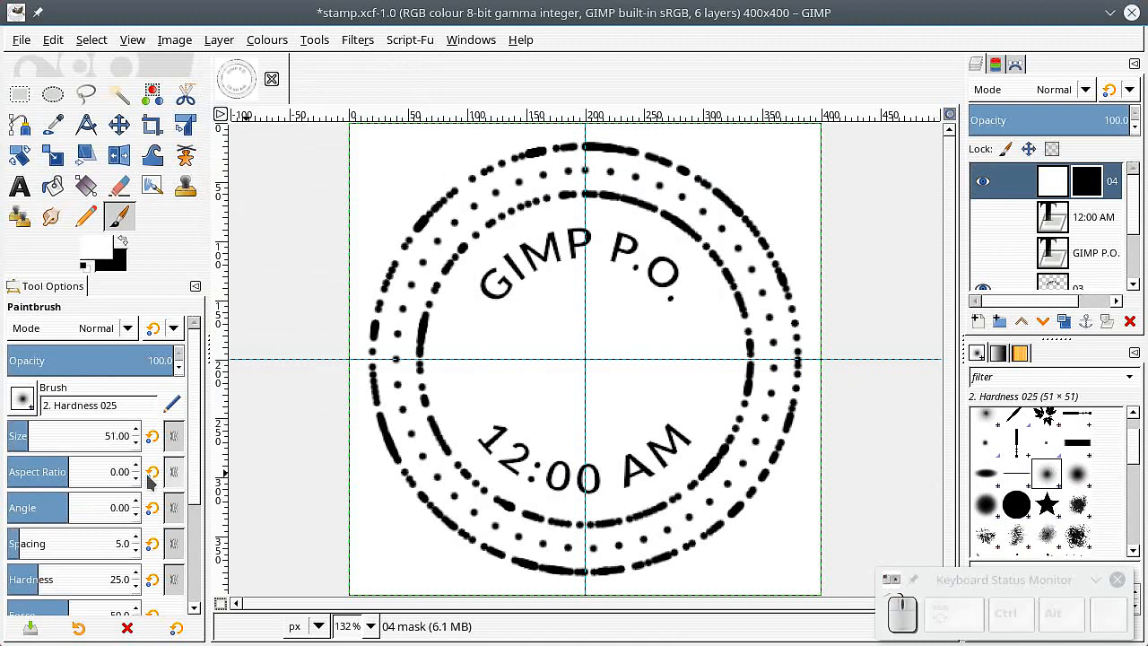
left_click(54, 431)
left_click(723, 185)
left_click(736, 543)
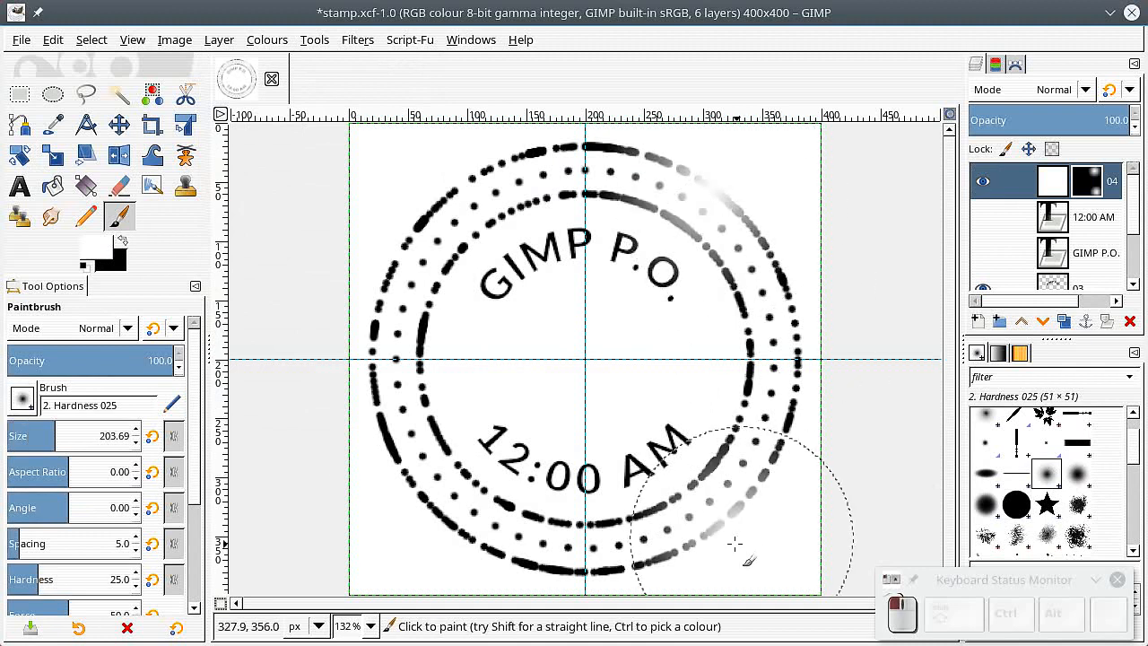
left_click(407, 381)
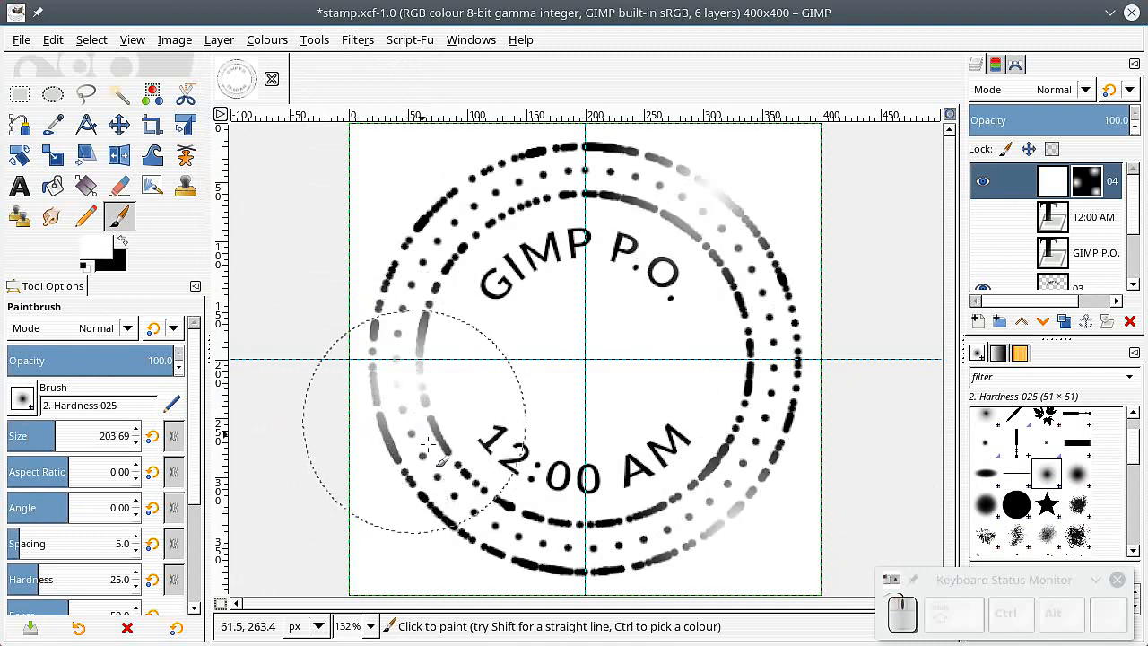
left_click(441, 486)
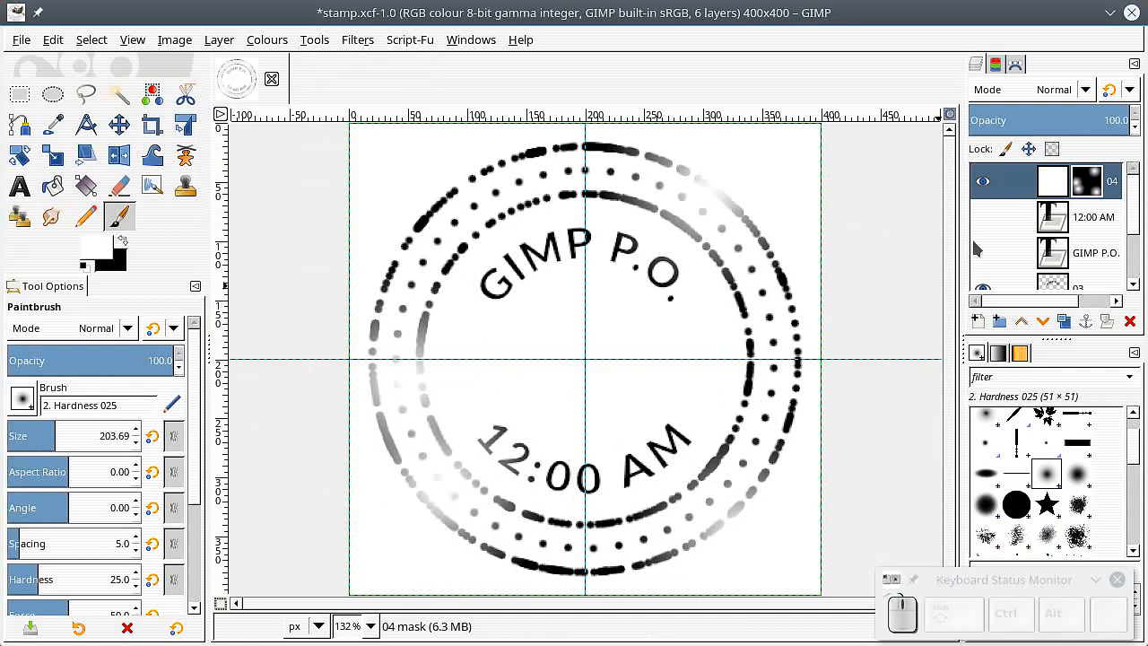
Step: Create a new layer from the visible image
right_click(1054, 186)
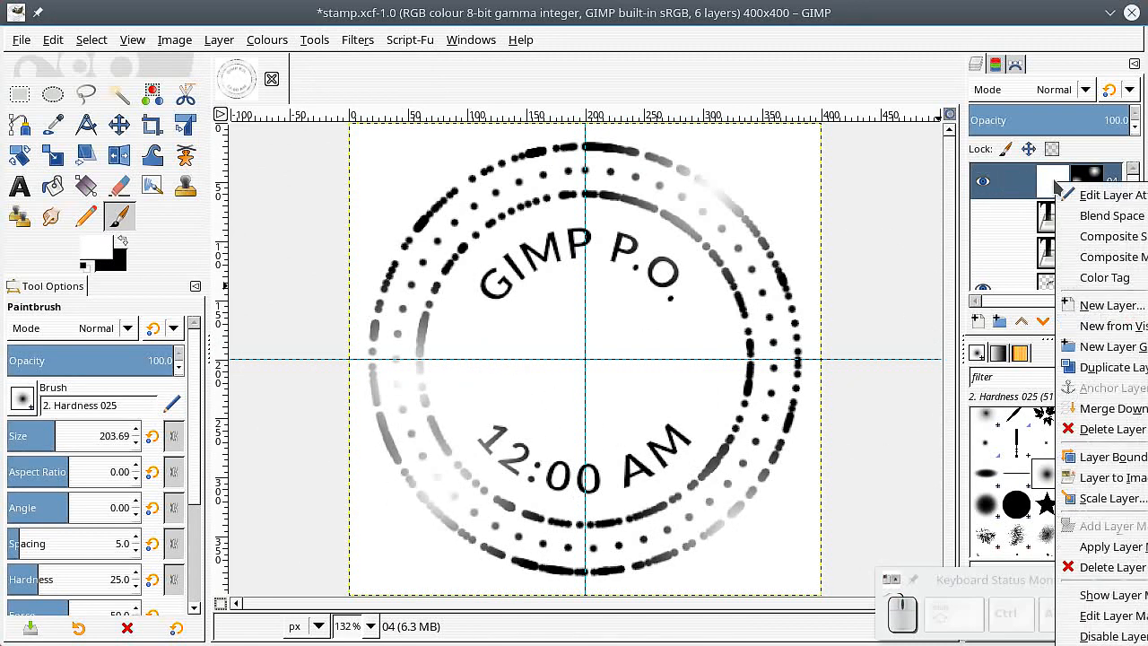
left_click(1050, 186)
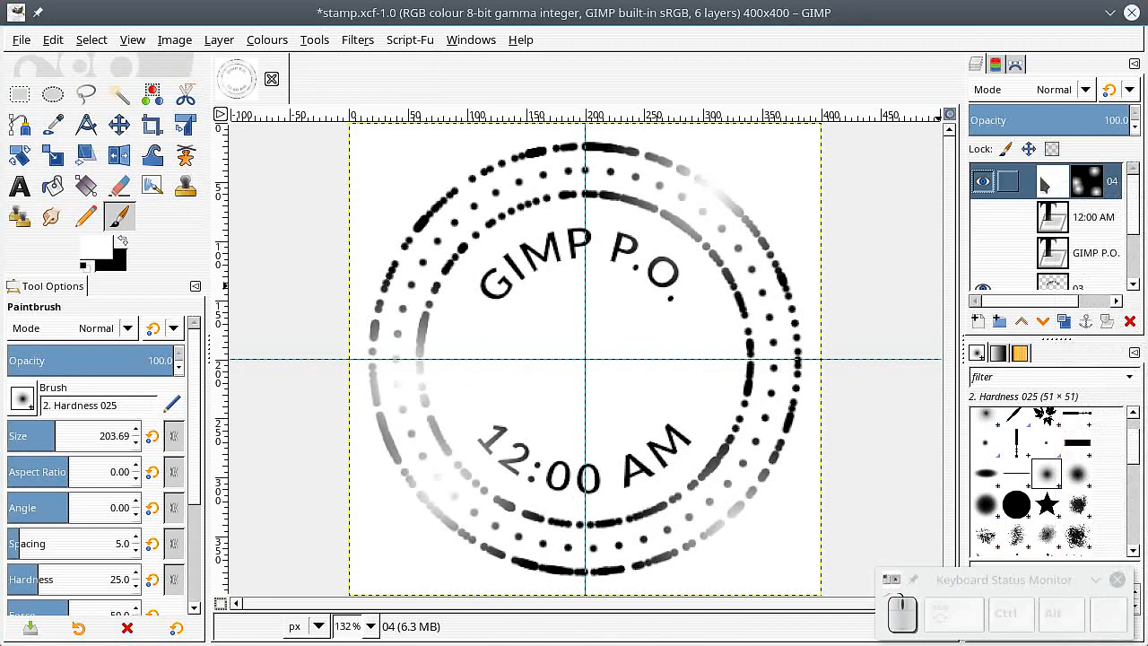
left_click(224, 39)
left_click(256, 85)
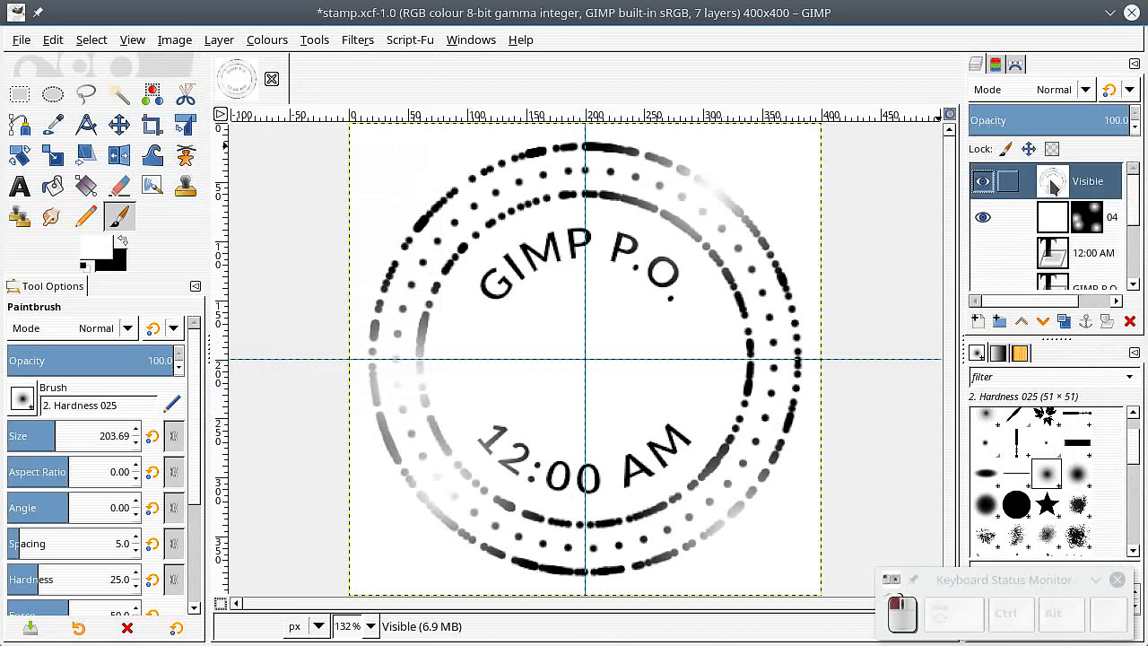
Step: Copy the visible-layer stamp and select the Clipboard Image brush
left_click(50, 40)
left_click(70, 172)
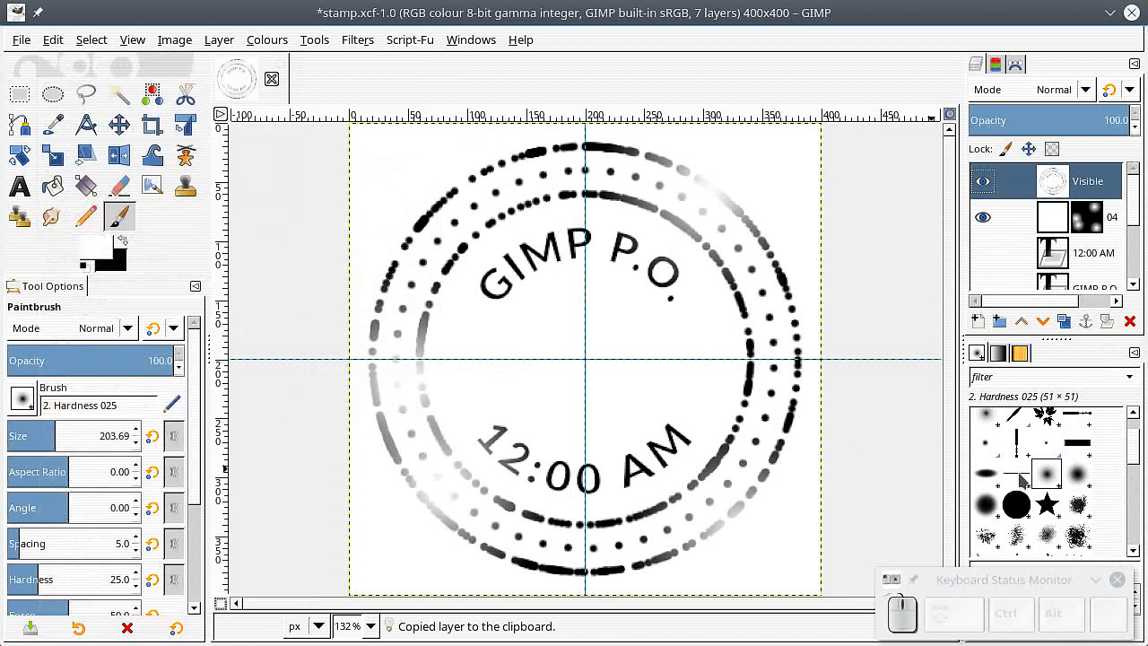
left_click_drag(1135, 454, 1133, 412)
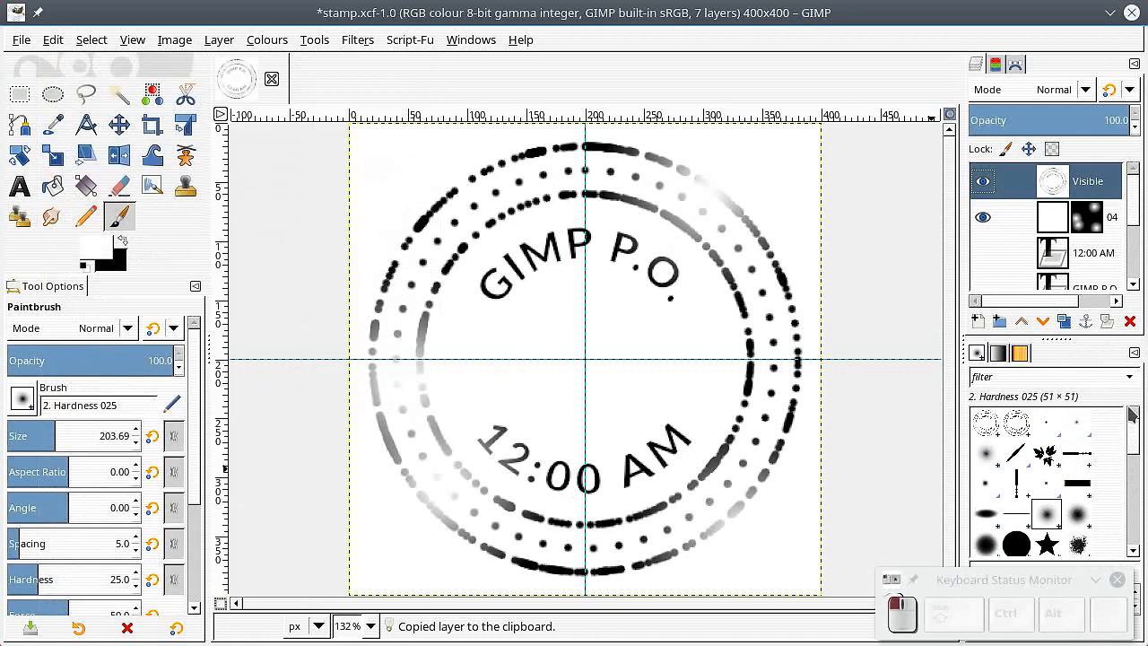
left_click(985, 421)
left_click(1016, 421)
left_click(987, 423)
Step: Create a new image from the 88.9×50.8 US Business Card template and stamp the clipboard brush on its left half
left_click(19, 42)
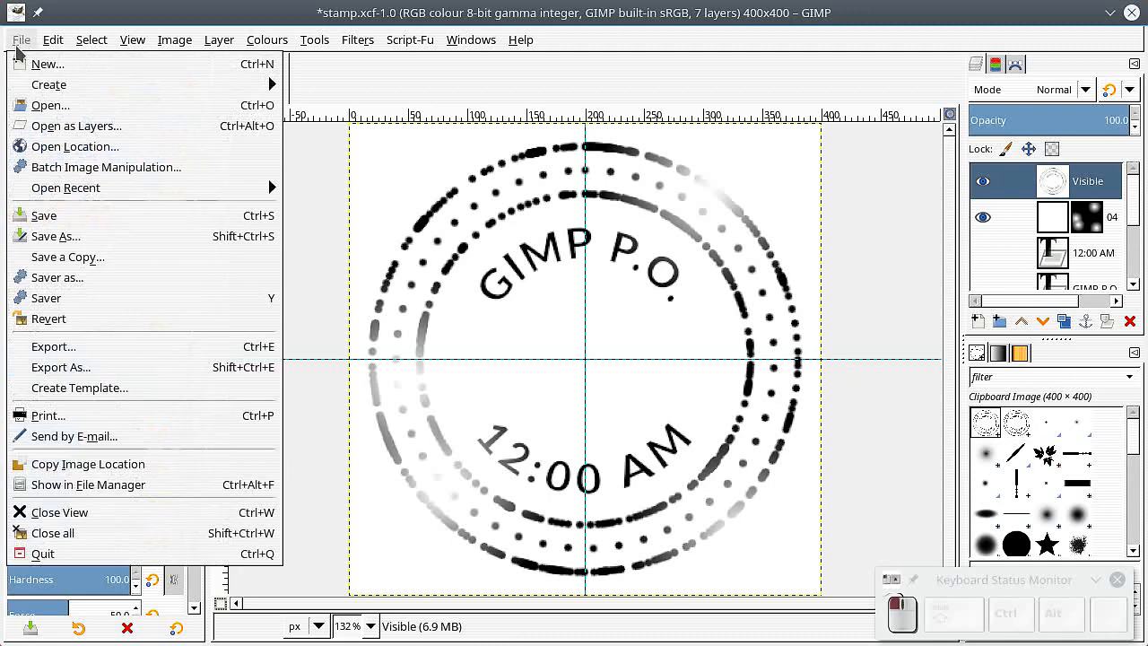
left_click(51, 71)
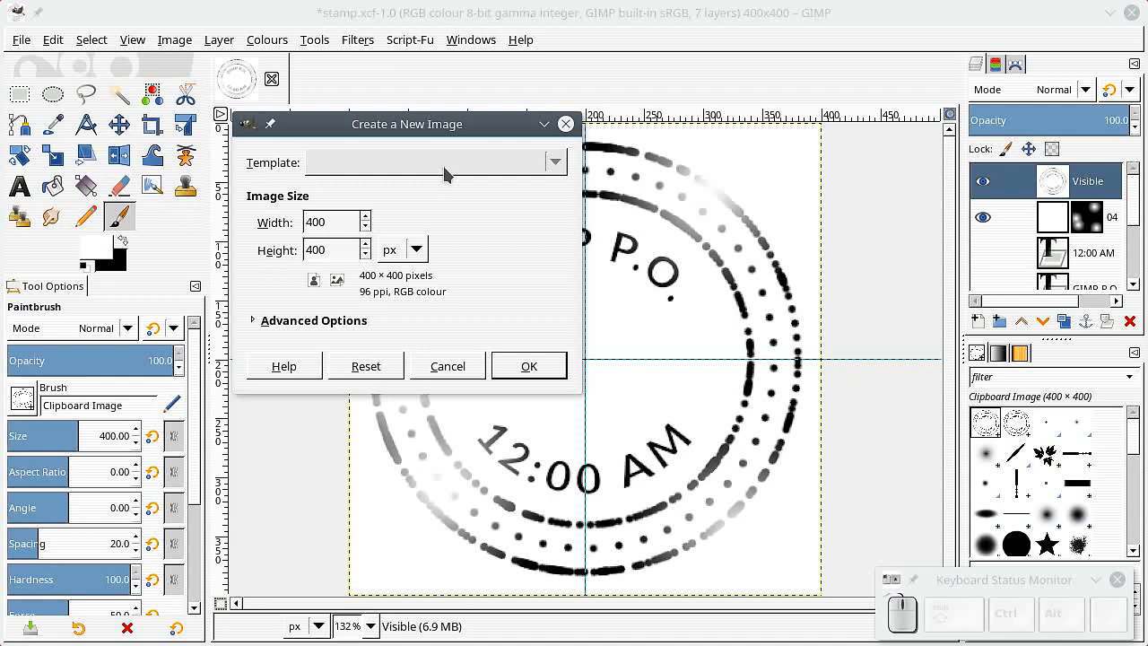
left_click(443, 166)
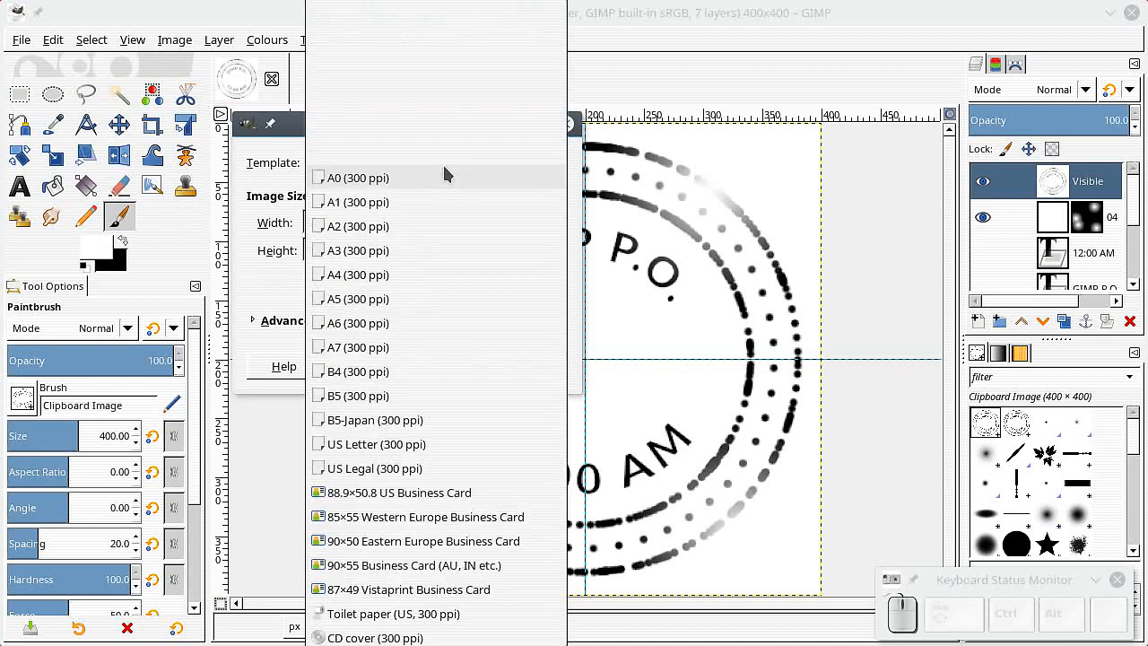
left_click(406, 492)
key("Return")
left_click(426, 332)
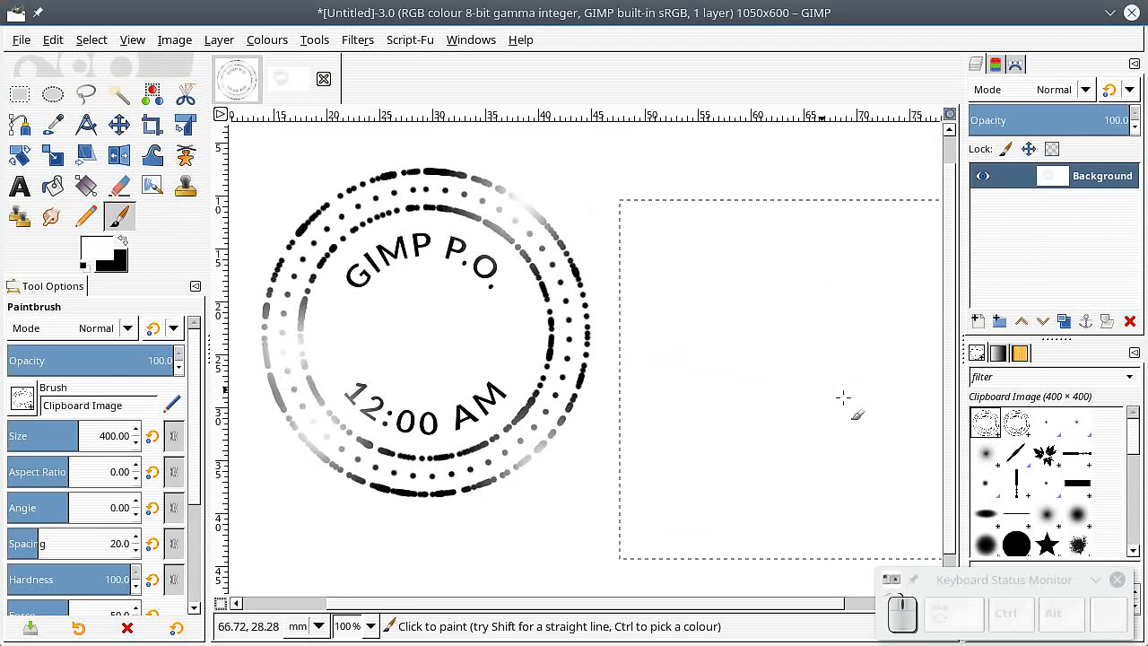
Step: Stamp a red copy on the right half using the Clipboard Mask brush with a red foreground colour
left_click(1016, 422)
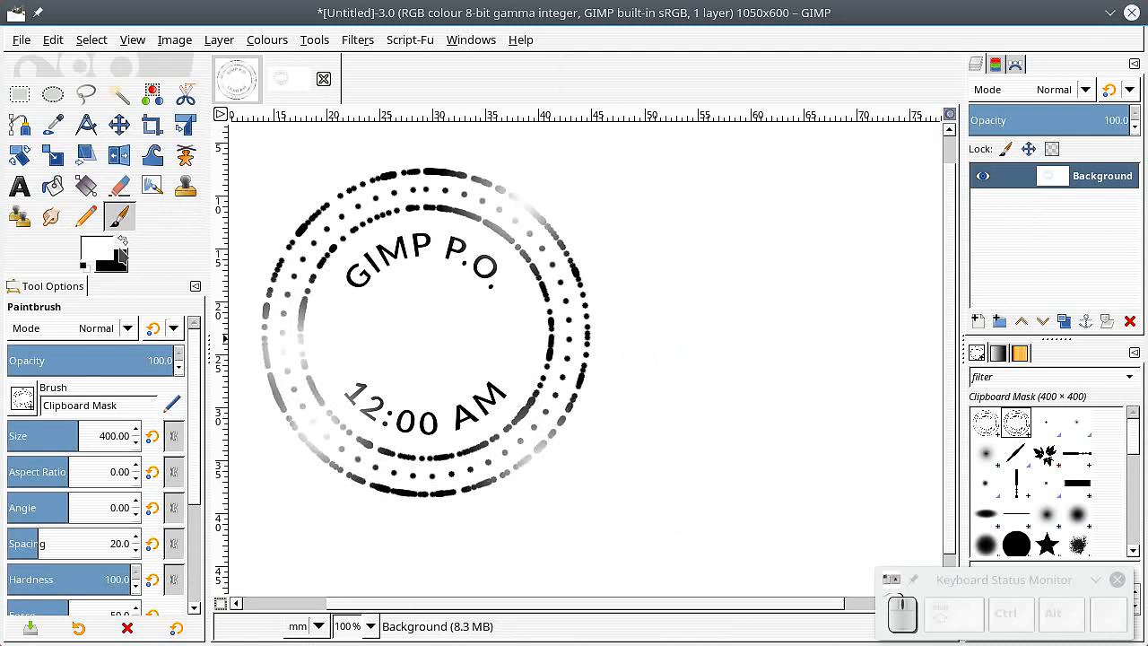
left_click(124, 244)
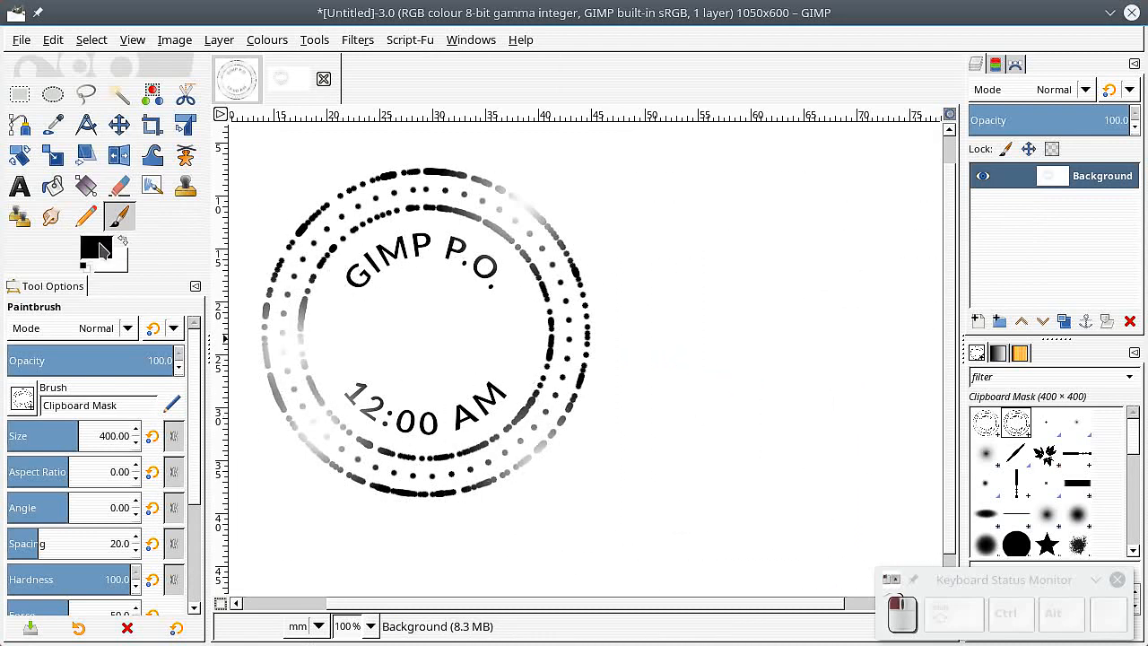
left_click(103, 247)
left_click_drag(69, 93, 157, 118)
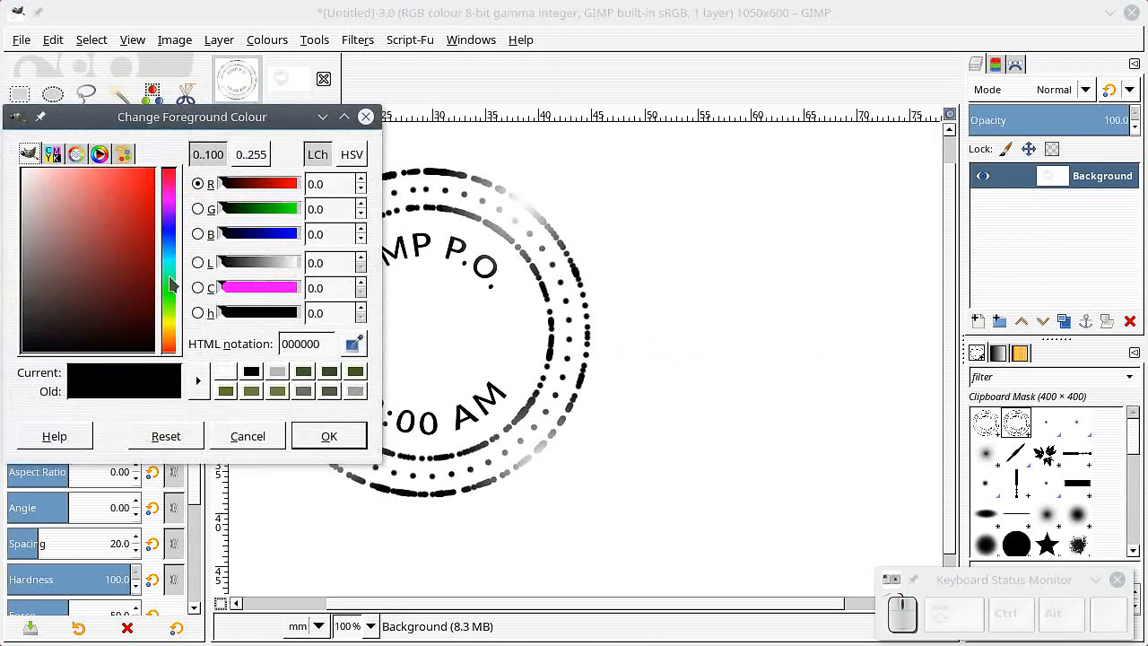
left_click_drag(128, 267, 164, 153)
left_click(325, 436)
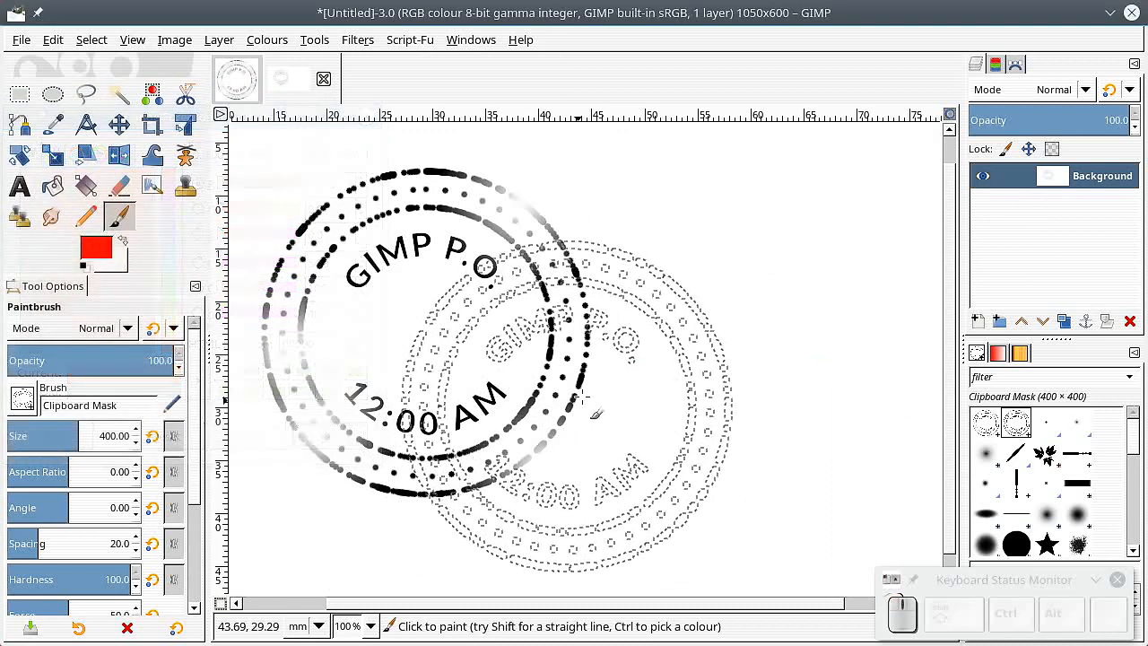
left_click(760, 332)
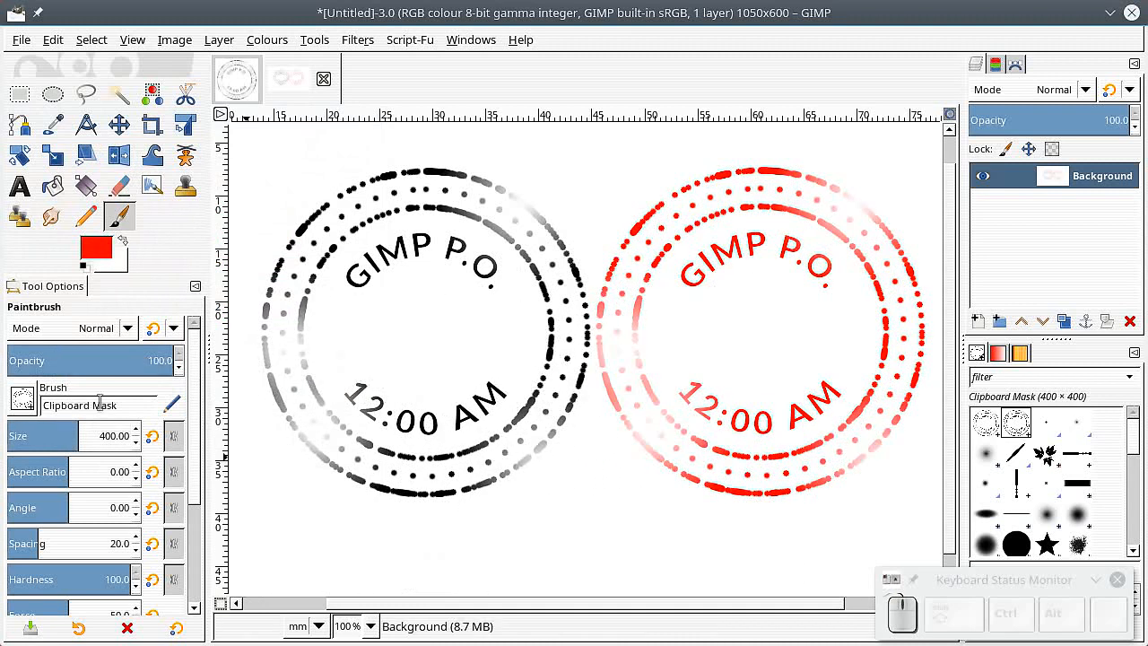
Step: Reduce the brush size to about 155 and stamp a smaller red copy near the bottom
left_click_drag(78, 430, 47, 430)
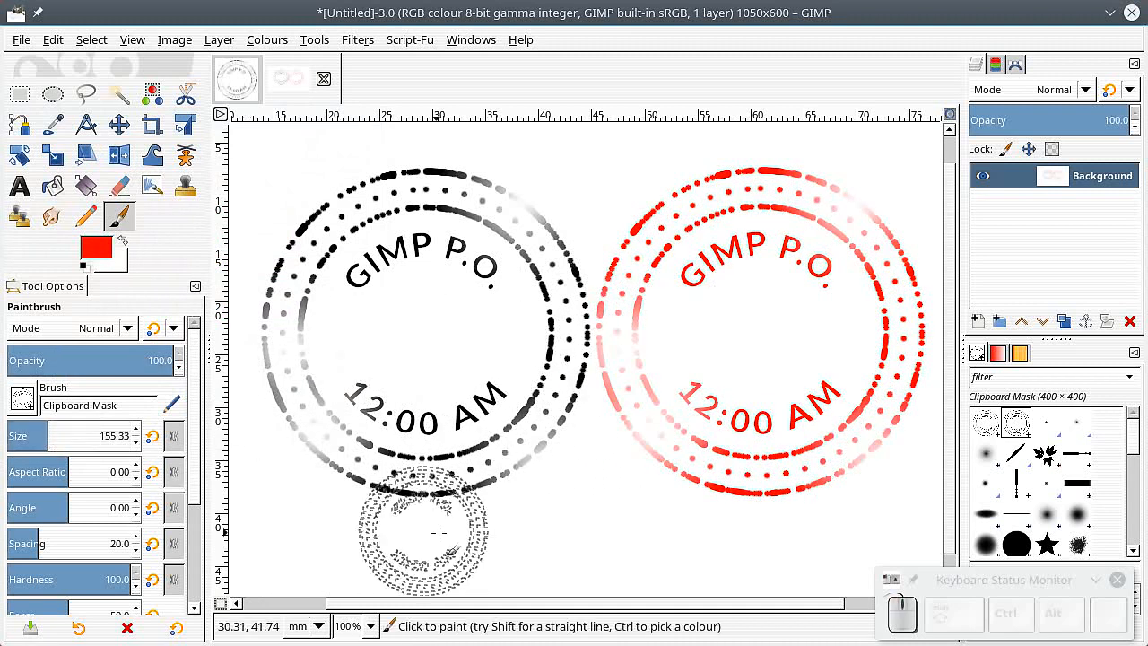
left_click(583, 518)
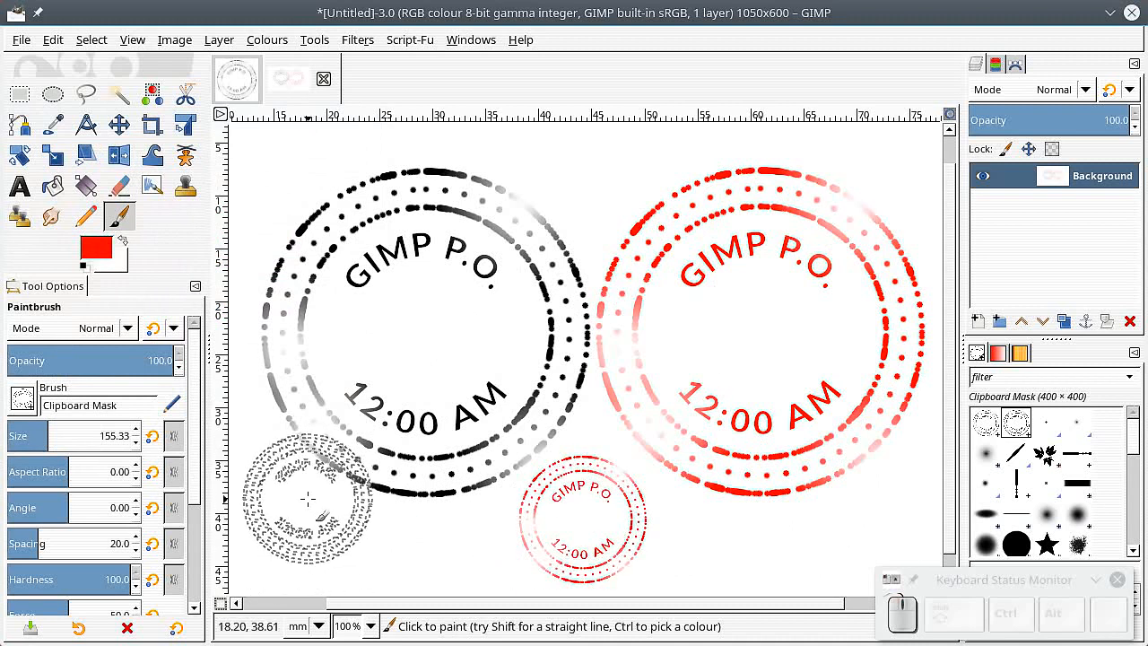